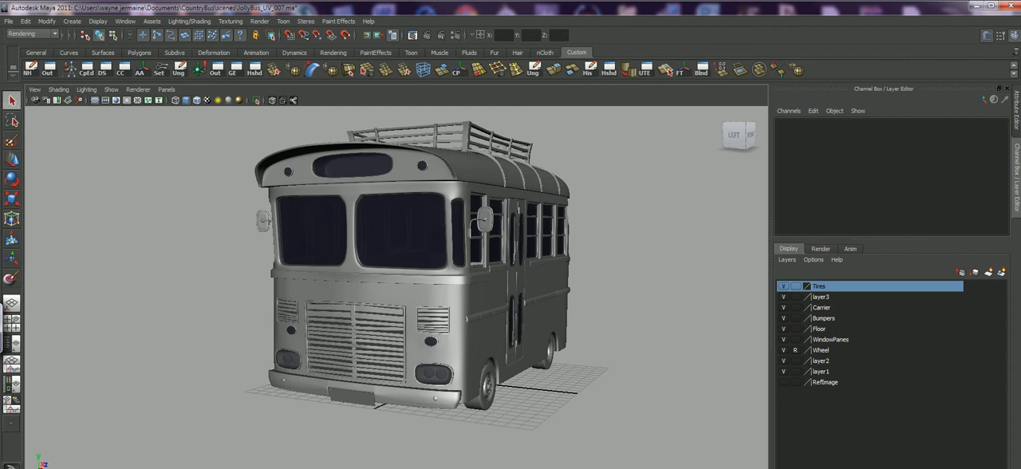
Examine the untextured bus model from the front, side and rear.
{"action": "left_click_drag", "start_coordinate": [399, 279], "coordinate": [421, 289], "text": "alt"}
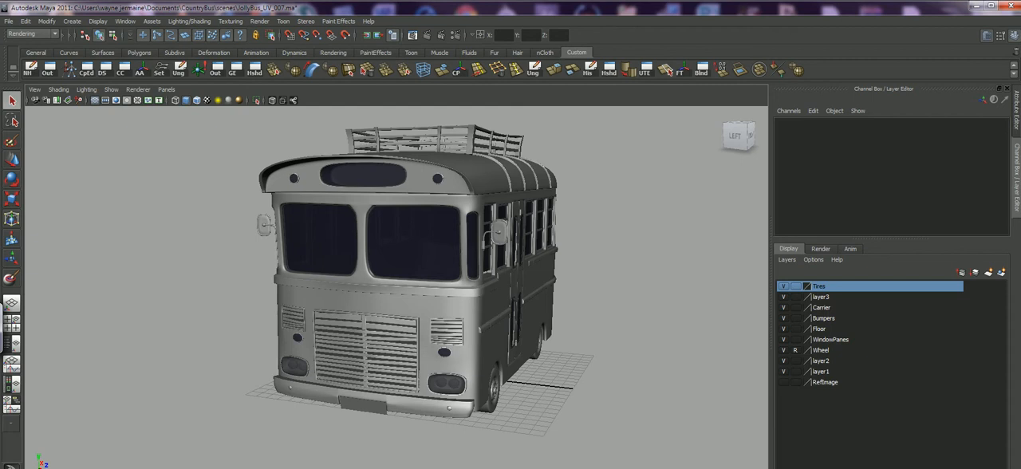
{"action": "left_click_drag", "start_coordinate": [446, 279], "coordinate": [391, 281], "text": "alt"}
{"action": "right_click_drag", "start_coordinate": [391, 281], "coordinate": [427, 280], "text": "alt"}
{"action": "middle_click_drag", "start_coordinate": [427, 280], "coordinate": [423, 293], "text": "alt"}
{"action": "left_click_drag", "start_coordinate": [423, 293], "coordinate": [359, 284], "text": "alt"}
{"action": "middle_click_drag", "start_coordinate": [359, 284], "coordinate": [348, 280], "text": "alt"}
{"action": "left_click_drag", "start_coordinate": [348, 280], "coordinate": [353, 258], "text": "alt"}
{"action": "left_click_drag", "start_coordinate": [447, 279], "coordinate": [327, 271], "text": "alt"}
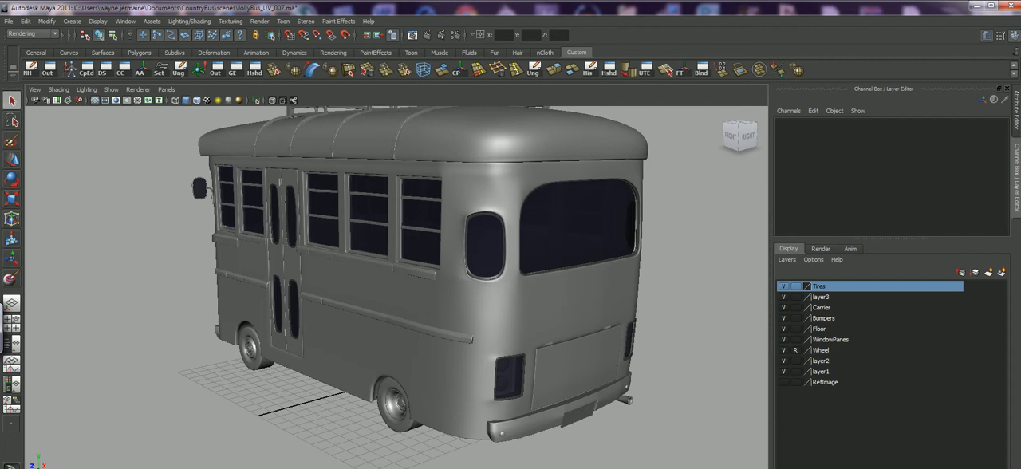
{"action": "left_click_drag", "start_coordinate": [335, 275], "coordinate": [538, 315], "text": "alt"}
{"action": "right_click_drag", "start_coordinate": [538, 315], "coordinate": [478, 311], "text": "alt"}
{"action": "mouse_move", "coordinate": [430, 295]}
{"action": "left_mouse_down", "text": "alt"}
{"action": "mouse_move", "coordinate": [555, 291]}
{"action": "mouse_move", "coordinate": [447, 287]}
{"action": "left_mouse_up", "text": "alt"}
{"action": "middle_click_drag", "start_coordinate": [447, 287], "coordinate": [466, 326], "text": "alt"}
{"action": "left_click_drag", "start_coordinate": [467, 319], "coordinate": [407, 271], "text": "alt"}
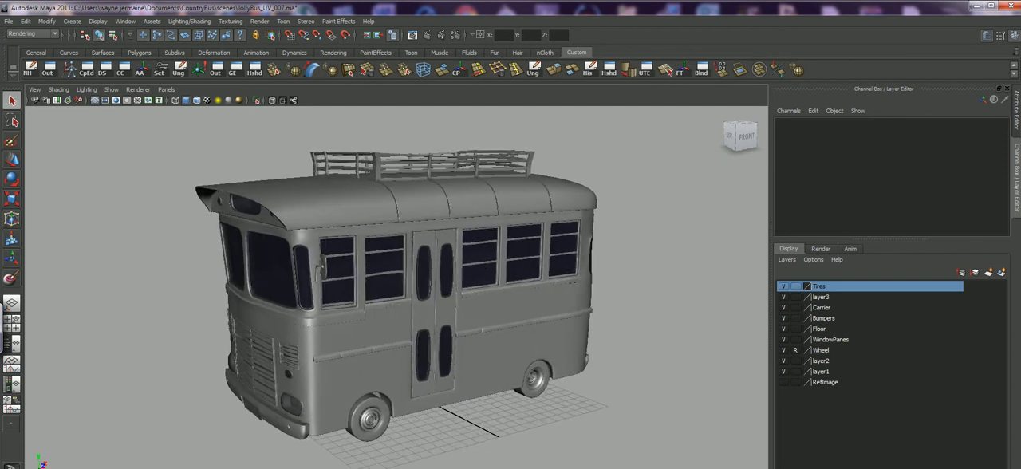
Show the bus body's full UV layout in the UV Texture Editor without the texture image, keeping the model visible alongside.
{"action": "left_click", "coordinate": [389, 320]}
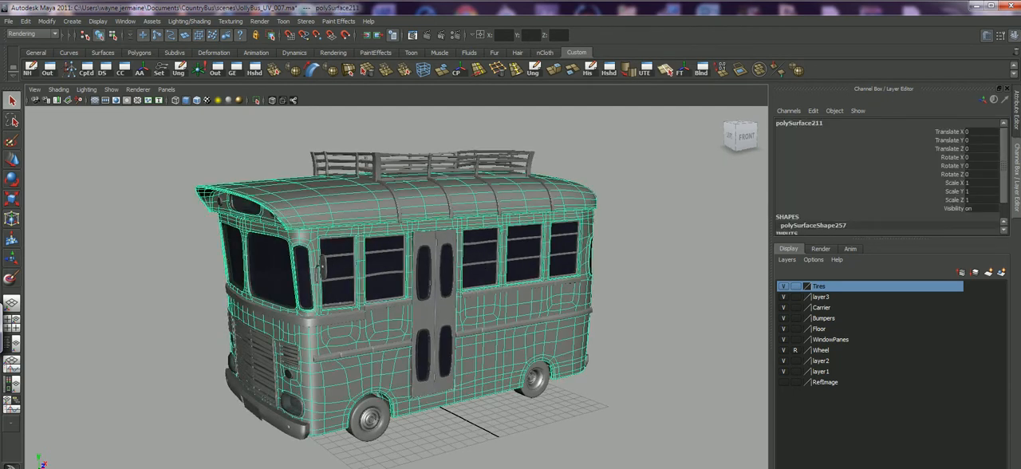
{"action": "left_click", "coordinate": [644, 70]}
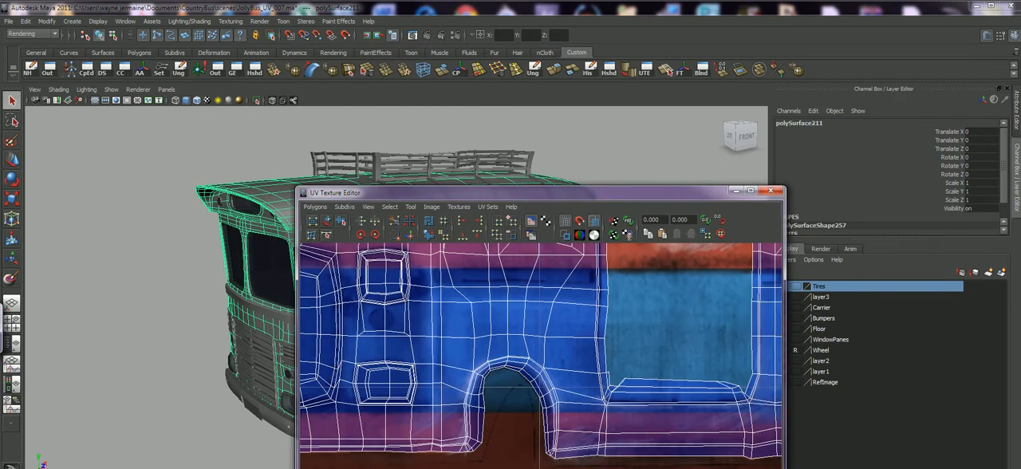
{"action": "left_click", "coordinate": [531, 221]}
{"action": "mouse_move", "coordinate": [533, 194]}
{"action": "left_mouse_down"}
{"action": "mouse_move", "coordinate": [583, 157]}
{"action": "mouse_move", "coordinate": [592, 101]}
{"action": "left_mouse_up"}
{"action": "scroll", "coordinate": [599, 290], "scroll_direction": "down", "scroll_amount": 12}
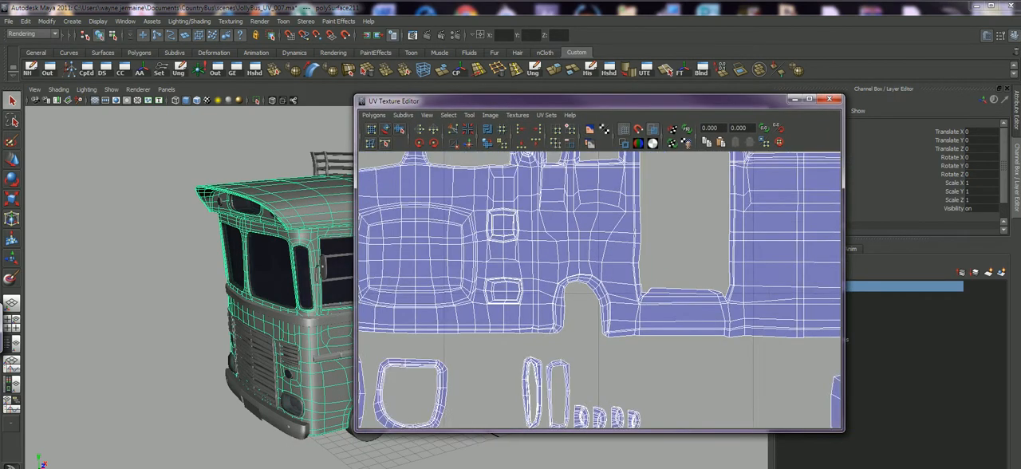
{"action": "scroll", "coordinate": [601, 290], "scroll_direction": "down", "scroll_amount": 3}
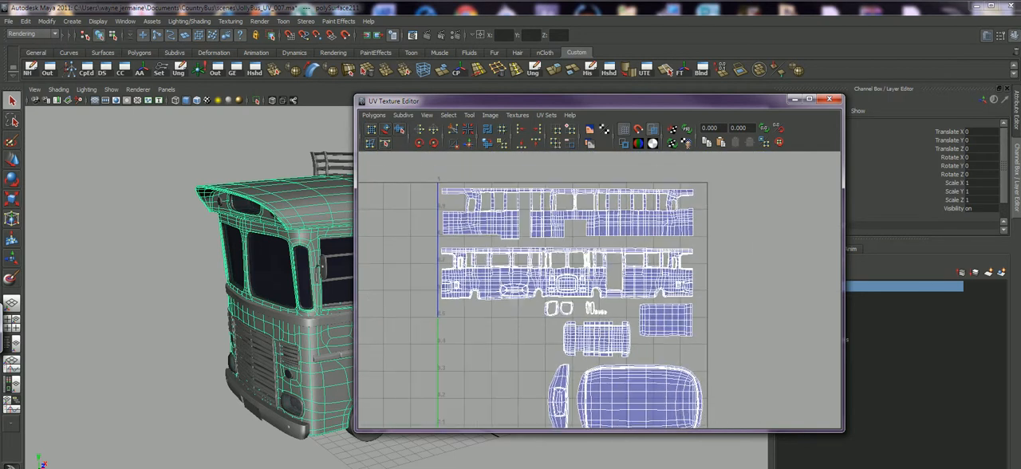
{"action": "left_click_drag", "start_coordinate": [594, 101], "coordinate": [702, 114]}
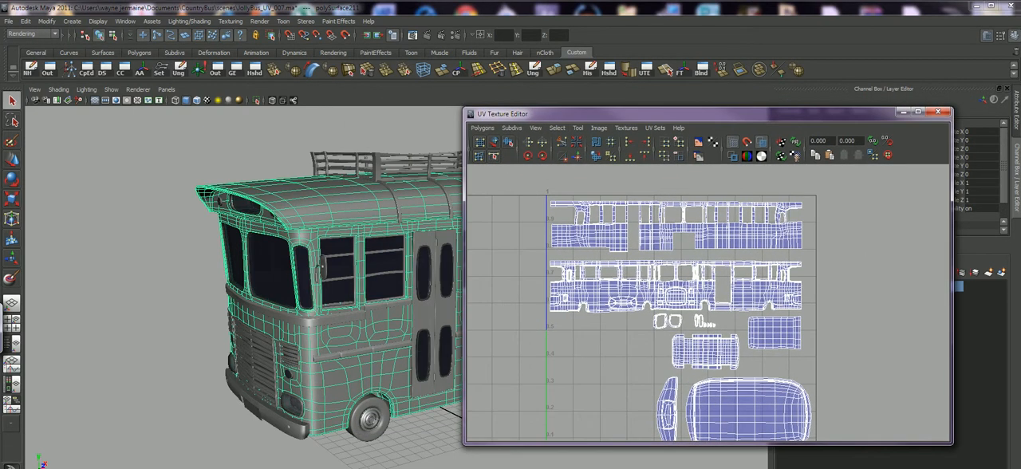
Isolate the bus body and compare its shape with its complete UV layout.
{"action": "left_click", "coordinate": [256, 101]}
{"action": "left_click_drag", "start_coordinate": [335, 287], "coordinate": [223, 284], "text": "alt"}
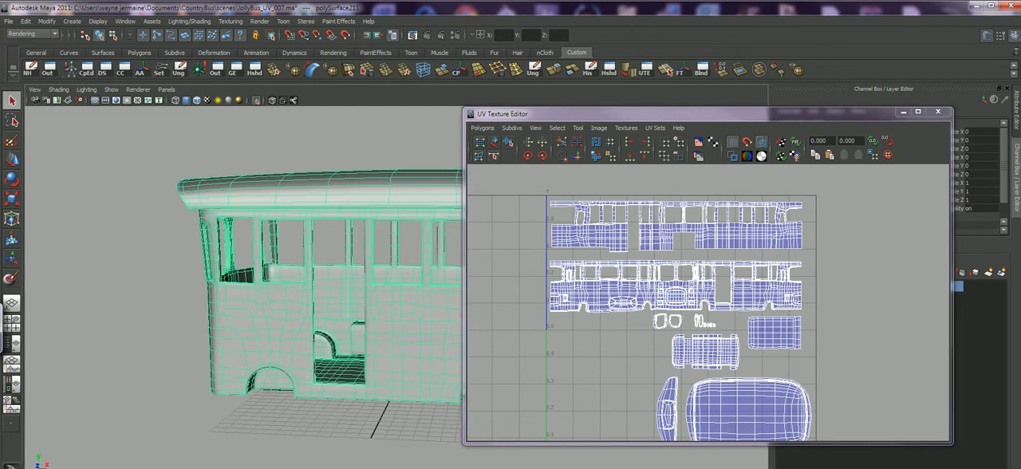
{"action": "middle_click_drag", "start_coordinate": [319, 281], "coordinate": [212, 279], "text": "alt"}
{"action": "right_click_drag", "start_coordinate": [212, 279], "coordinate": [147, 280], "text": "alt"}
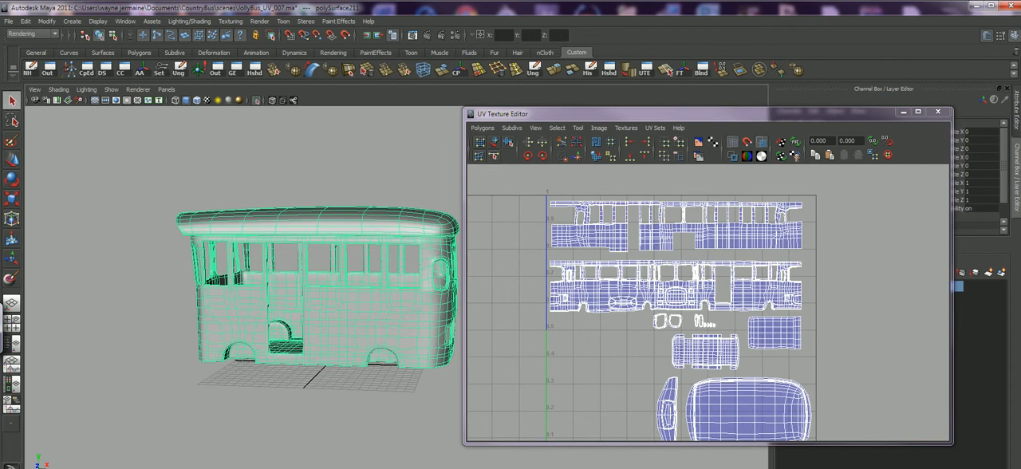
{"action": "scroll", "coordinate": [708, 303], "scroll_direction": "down", "scroll_amount": 2}
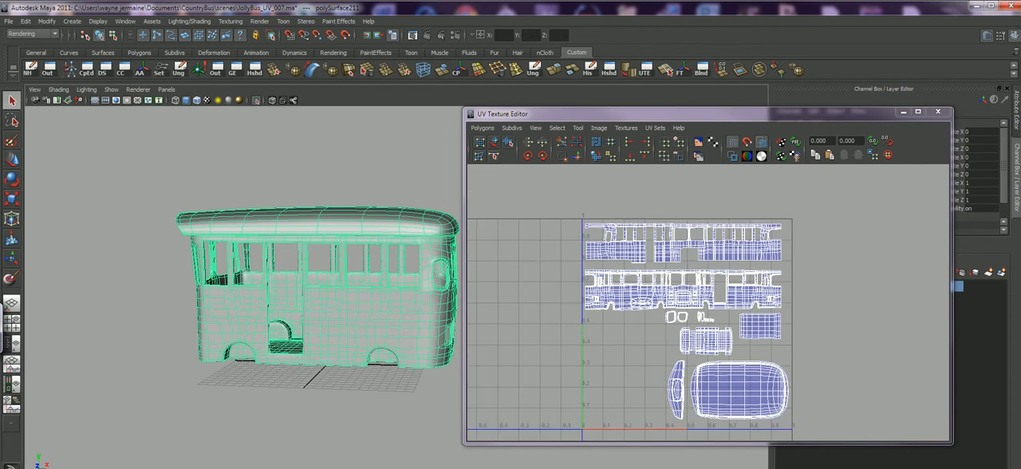
Restore the full model and isolate the MetalPieces object to show its UV layout.
{"action": "left_click", "coordinate": [256, 101]}
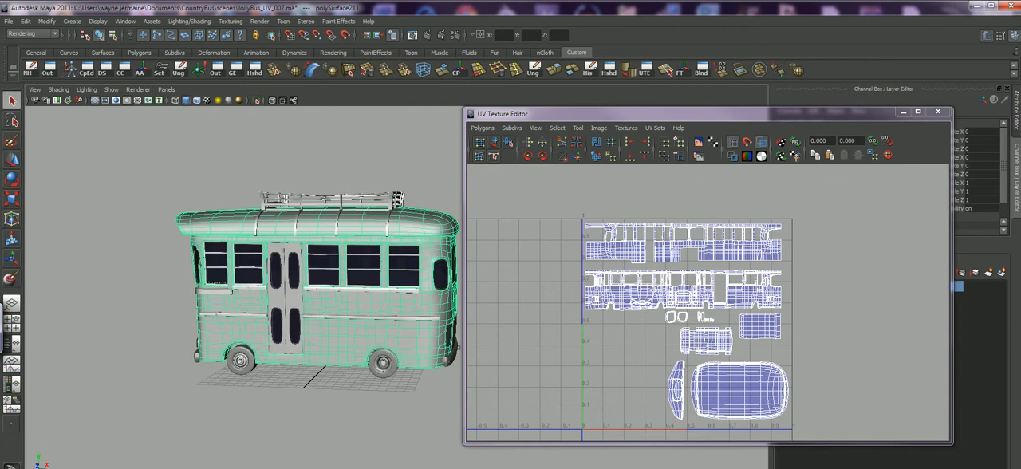
{"action": "left_click", "coordinate": [339, 209]}
{"action": "left_click", "coordinate": [256, 101]}
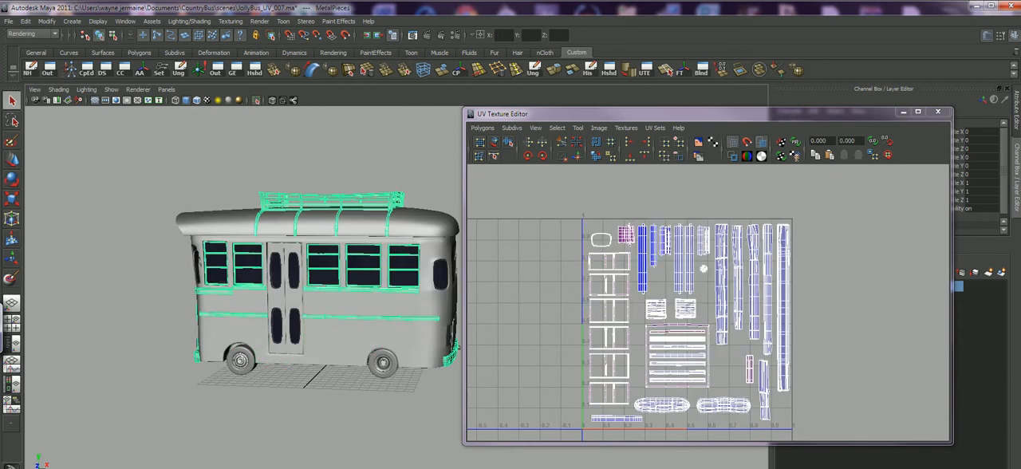
{"action": "key", "text": "f"}
{"action": "left_click_drag", "start_coordinate": [267, 280], "coordinate": [319, 282], "text": "alt"}
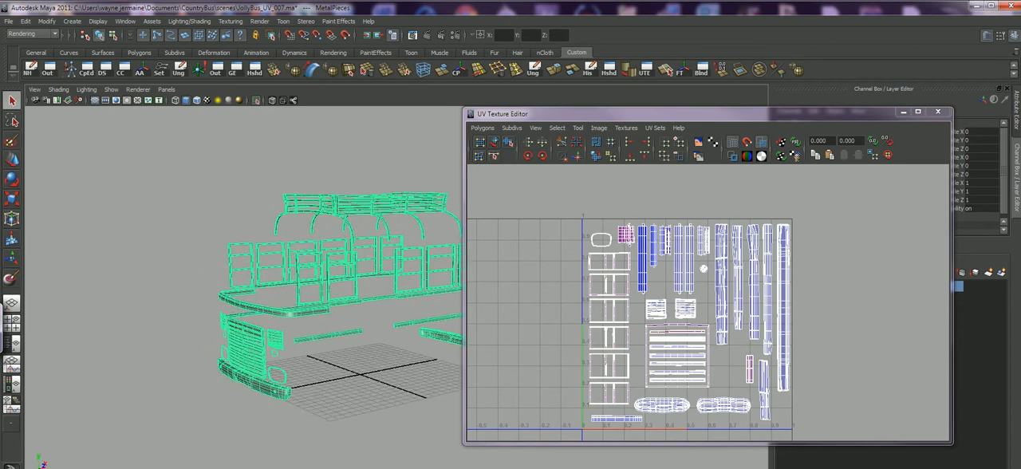
Inspect the isolated metal pieces unobstructed, bring back their UV layout beside them, and restore the full model.
{"action": "left_click", "coordinate": [904, 112]}
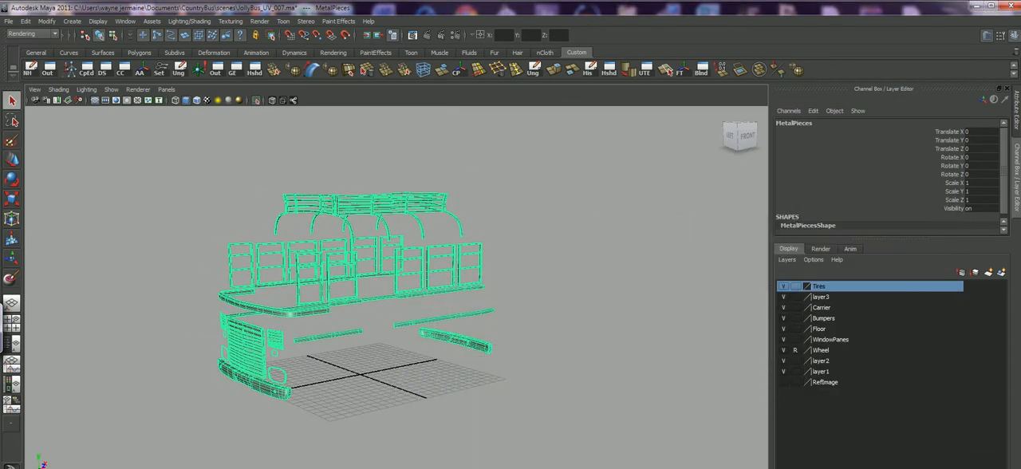
{"action": "right_click_drag", "start_coordinate": [383, 279], "coordinate": [446, 279], "text": "alt"}
{"action": "middle_click_drag", "start_coordinate": [447, 279], "coordinate": [481, 267], "text": "alt"}
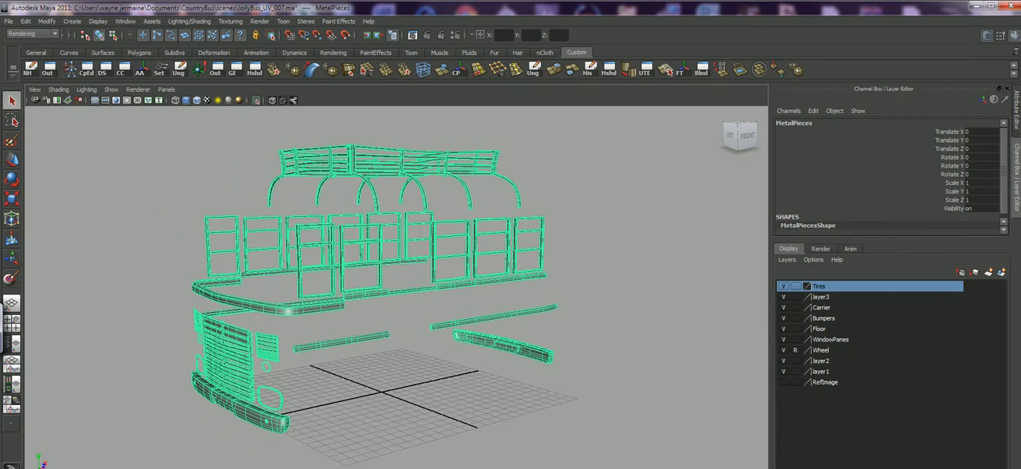
{"action": "left_click", "coordinate": [667, 70]}
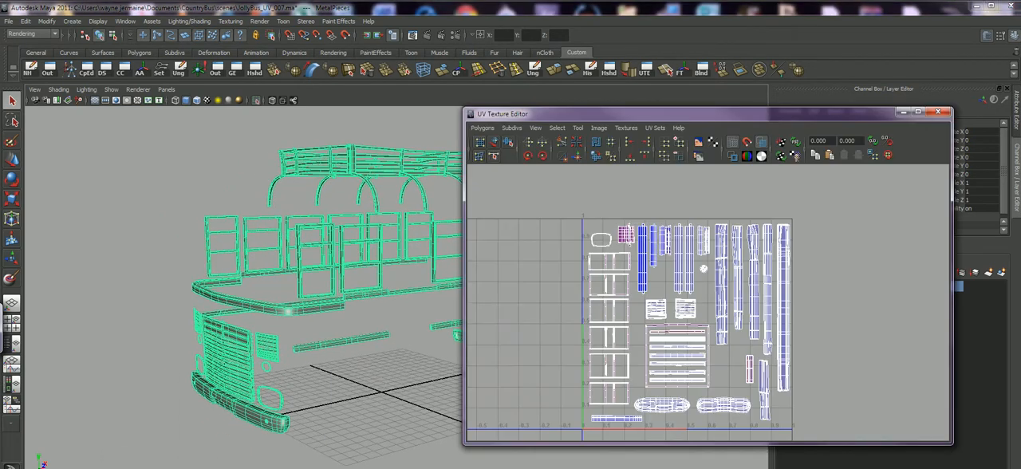
{"action": "left_click_drag", "start_coordinate": [558, 113], "coordinate": [648, 109]}
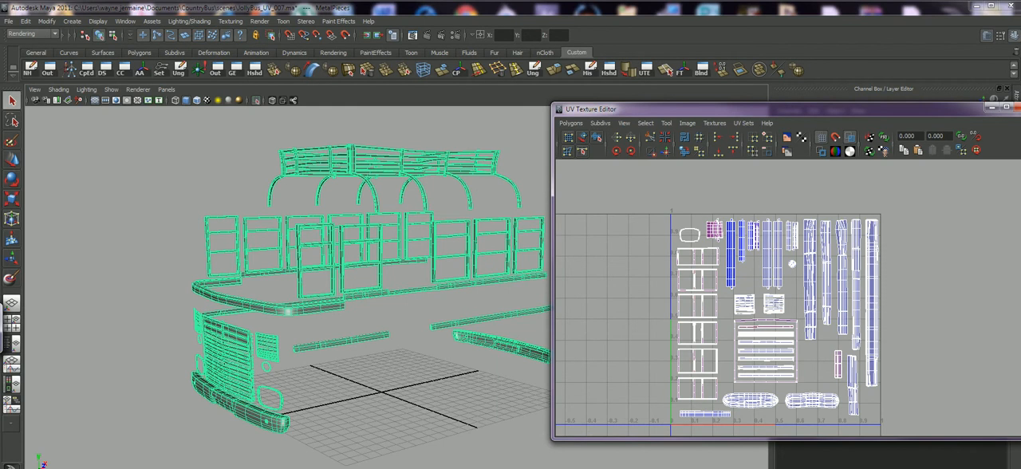
{"action": "left_click", "coordinate": [257, 101]}
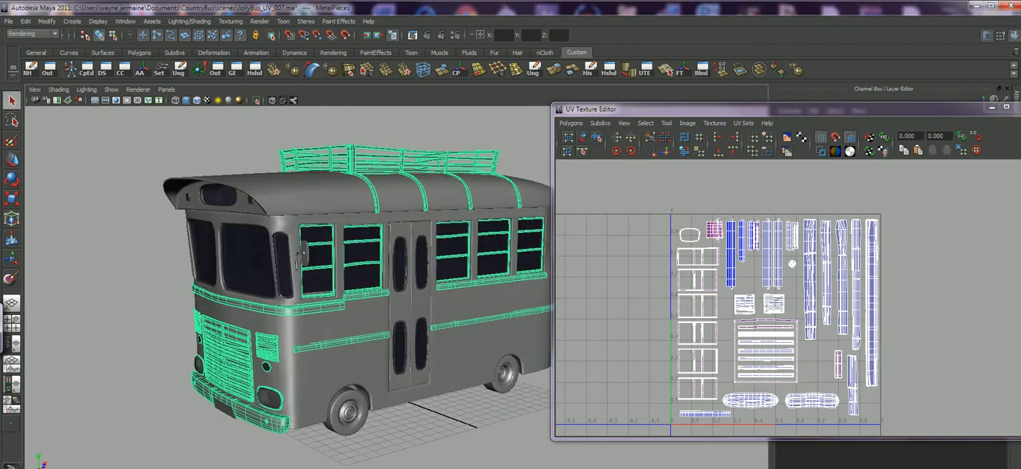
Show the UVs of the front tire by the doors and of its entire wheel group, and clear the selection.
{"action": "left_click", "coordinate": [239, 138]}
{"action": "middle_click_drag", "start_coordinate": [319, 248], "coordinate": [288, 236], "text": "alt"}
{"action": "left_click_drag", "start_coordinate": [289, 236], "coordinate": [215, 227], "text": "alt"}
{"action": "right_click_drag", "start_coordinate": [216, 227], "coordinate": [247, 231], "text": "alt"}
{"action": "middle_click_drag", "start_coordinate": [248, 232], "coordinate": [259, 206], "text": "alt"}
{"action": "right_click_drag", "start_coordinate": [258, 206], "coordinate": [303, 215], "text": "alt"}
{"action": "left_click_drag", "start_coordinate": [263, 231], "coordinate": [367, 242], "text": "alt"}
{"action": "left_click", "coordinate": [322, 414]}
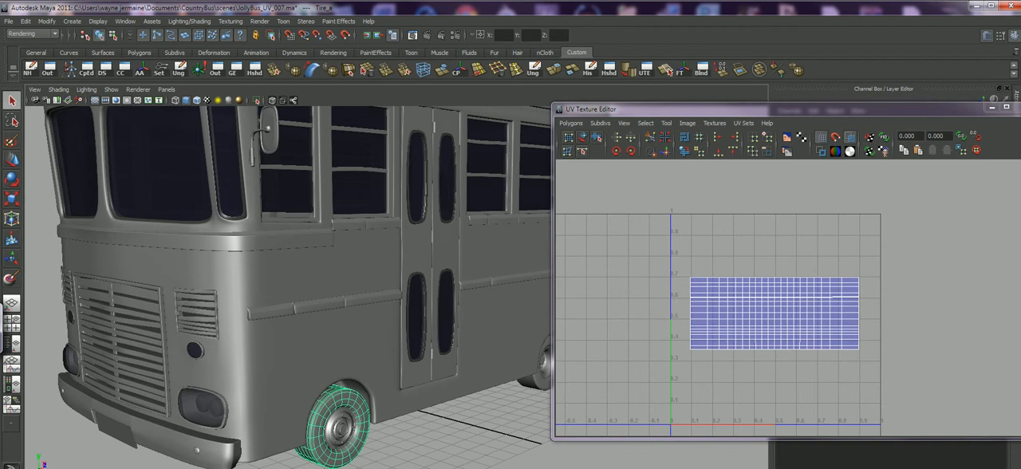
{"action": "left_click", "coordinate": [342, 428]}
{"action": "key", "text": "Up"}
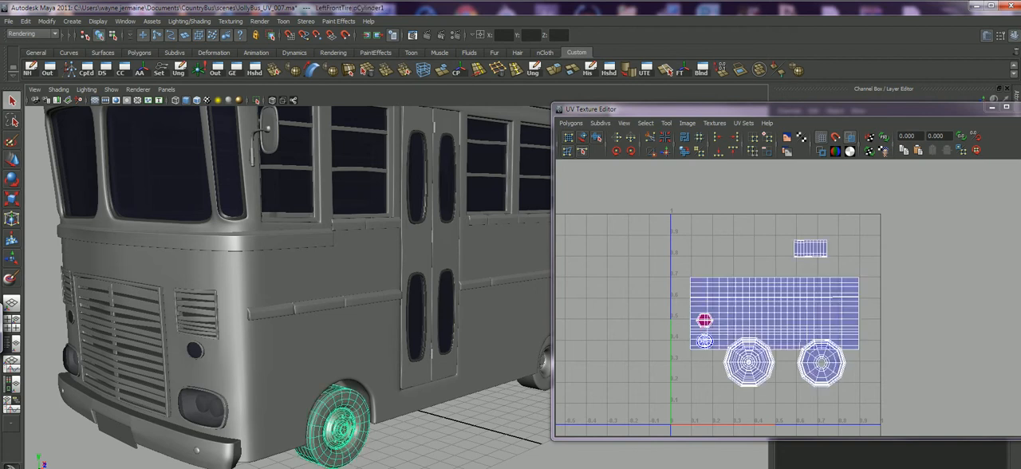
{"action": "left_click", "coordinate": [407, 448]}
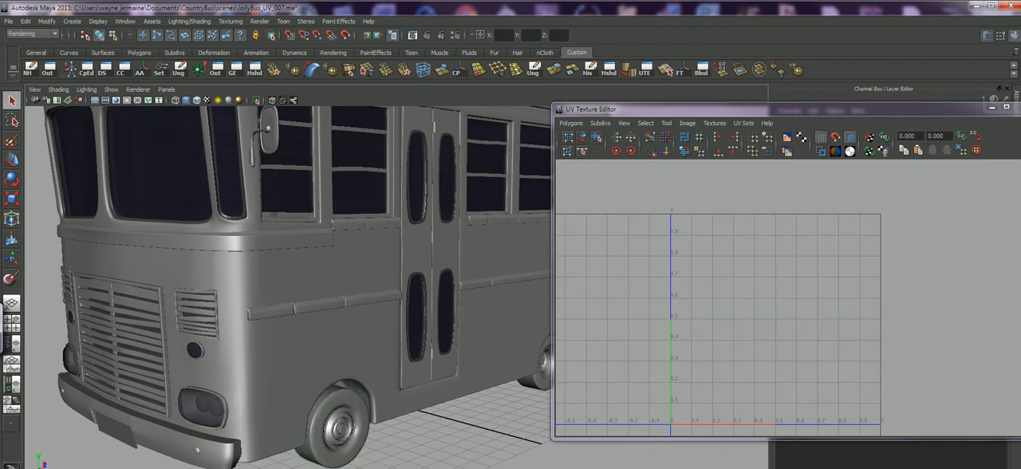
Select the front wheel's hub to inspect it up close and put the UV Texture Editor away.
{"action": "left_click", "coordinate": [342, 428]}
{"action": "left_click_drag", "start_coordinate": [342, 428], "coordinate": [449, 416], "text": "alt"}
{"action": "middle_click_drag", "start_coordinate": [449, 416], "coordinate": [405, 441], "text": "alt"}
{"action": "left_click", "coordinate": [992, 107]}
Examine the whole bus again from the door side, around the front, and from the opposite side.
{"action": "left_click_drag", "start_coordinate": [479, 271], "coordinate": [579, 289], "text": "alt"}
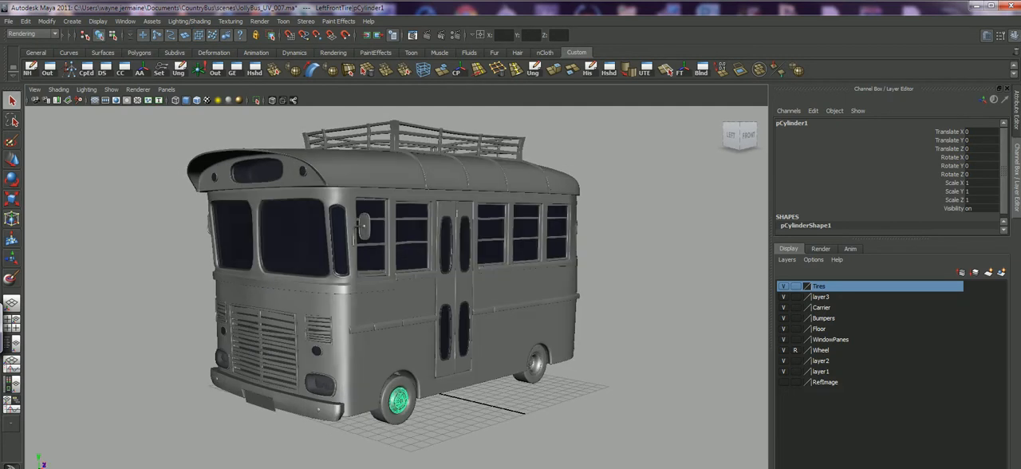
{"action": "middle_click_drag", "start_coordinate": [578, 289], "coordinate": [586, 313], "text": "alt"}
{"action": "left_click_drag", "start_coordinate": [586, 313], "coordinate": [564, 313], "text": "alt"}
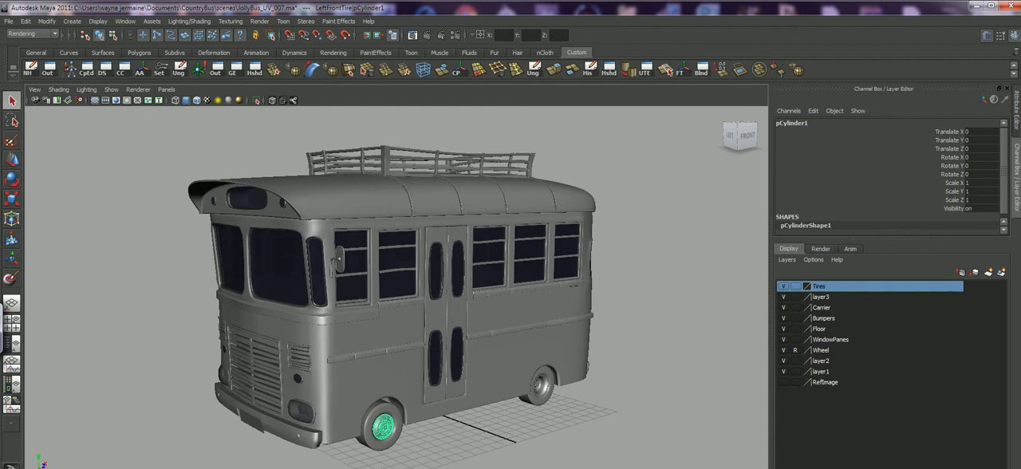
{"action": "left_click_drag", "start_coordinate": [398, 295], "coordinate": [392, 295], "text": "alt"}
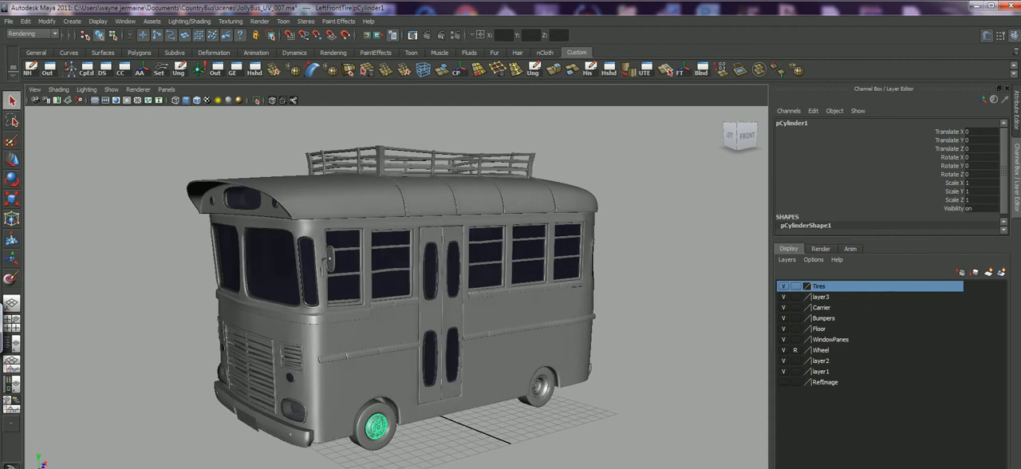
{"action": "right_click_drag", "start_coordinate": [391, 295], "coordinate": [403, 295], "text": "alt"}
{"action": "middle_click_drag", "start_coordinate": [404, 295], "coordinate": [409, 276], "text": "alt"}
{"action": "right_click_drag", "start_coordinate": [409, 276], "coordinate": [416, 276], "text": "alt"}
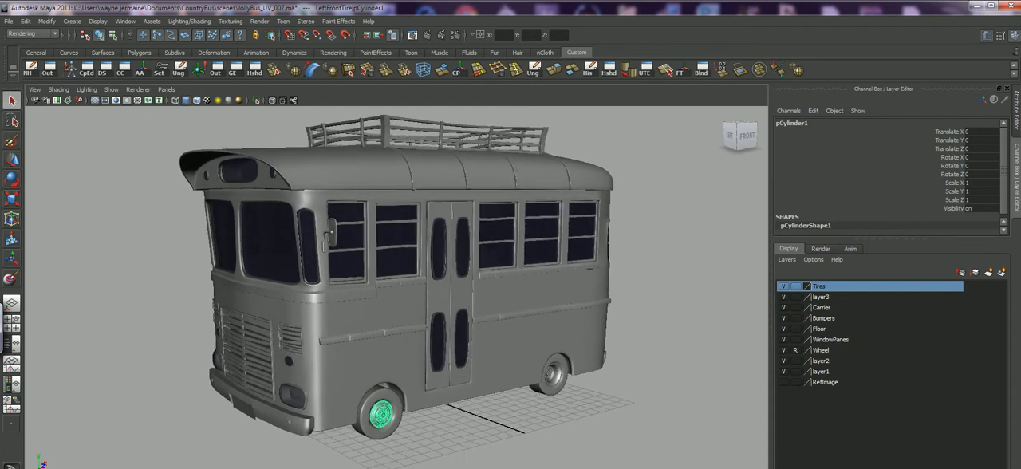
{"action": "middle_click_drag", "start_coordinate": [416, 276], "coordinate": [413, 298], "text": "alt"}
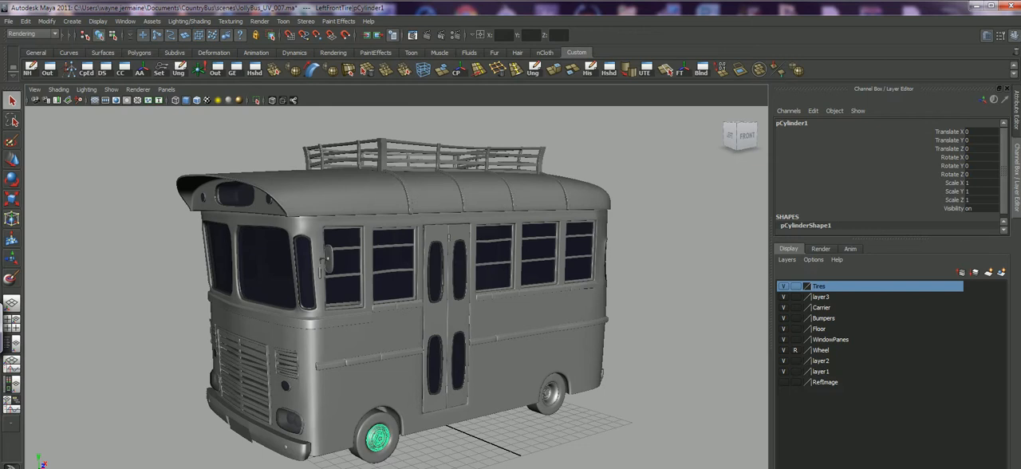
{"action": "left_click_drag", "start_coordinate": [413, 297], "coordinate": [611, 289], "text": "alt"}
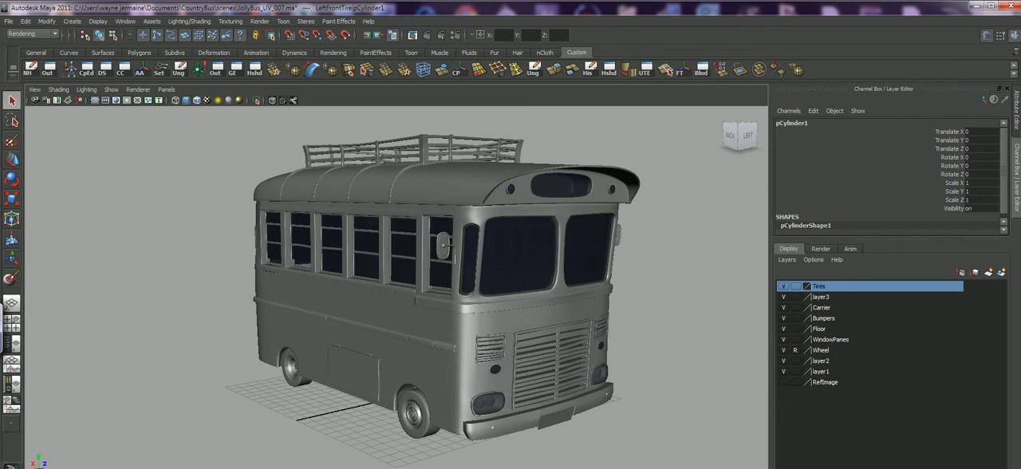
{"action": "left_click_drag", "start_coordinate": [510, 289], "coordinate": [509, 293], "text": "alt"}
{"action": "middle_click_drag", "start_coordinate": [509, 293], "coordinate": [492, 299], "text": "alt"}
{"action": "left_click_drag", "start_coordinate": [492, 300], "coordinate": [493, 281], "text": "alt"}
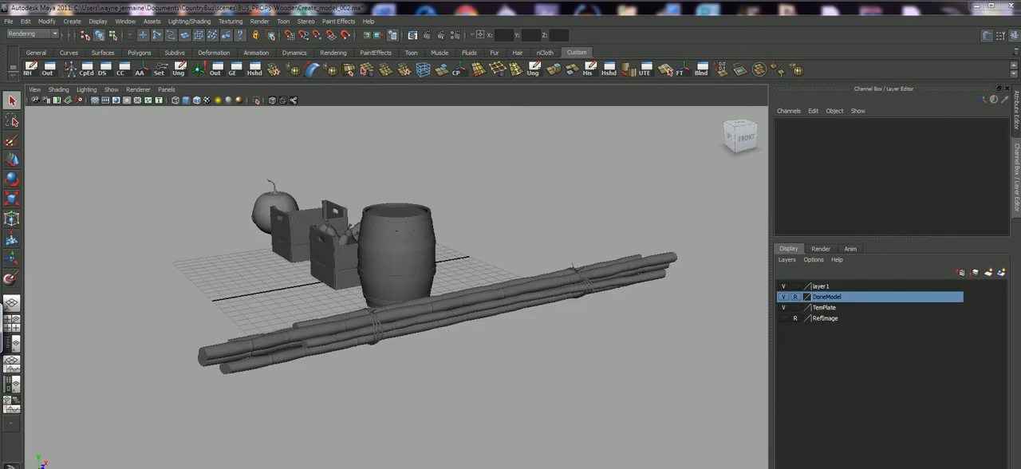
Examine the bundled poles, barrel and crates in the props scene.
{"action": "left_click_drag", "start_coordinate": [399, 279], "coordinate": [311, 291], "text": "alt"}
{"action": "middle_click_drag", "start_coordinate": [311, 290], "coordinate": [318, 301], "text": "alt"}
{"action": "left_click_drag", "start_coordinate": [318, 301], "coordinate": [344, 288], "text": "alt"}
View the reference photo of the painted bus with a loaded roof rack, and put it away.
{"action": "left_click", "coordinate": [353, 468]}
{"action": "left_click", "coordinate": [295, 468]}
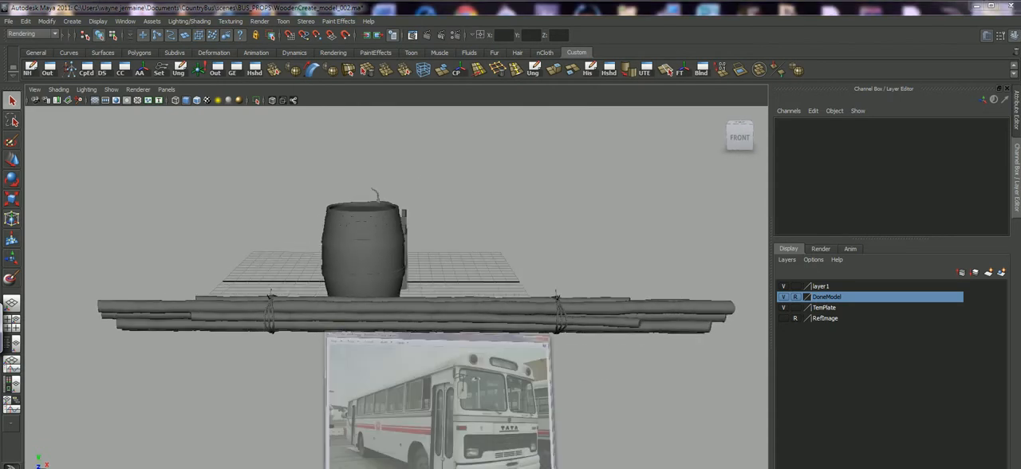
{"action": "left_click", "coordinate": [559, 467]}
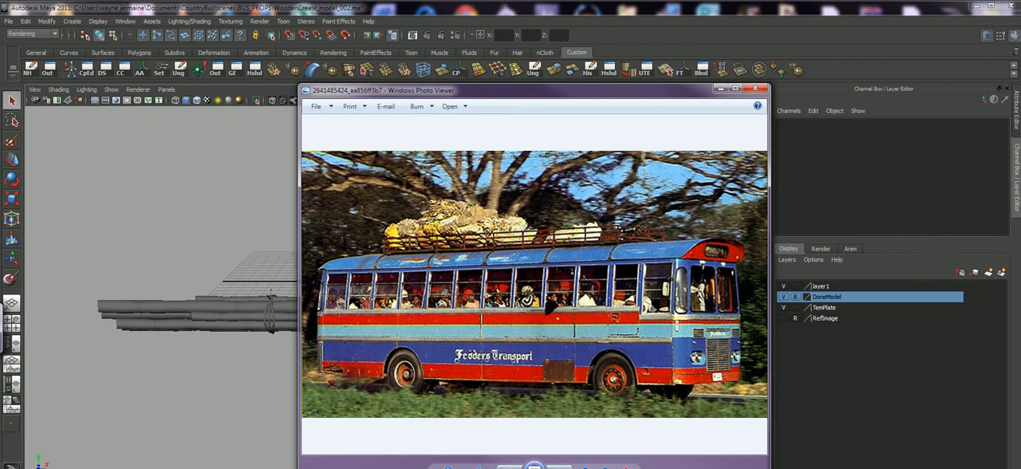
{"action": "left_click", "coordinate": [721, 89]}
Examine the wooden crates, vegetables and round fruit props up close from several angles.
{"action": "left_click_drag", "start_coordinate": [495, 255], "coordinate": [215, 296], "text": "alt"}
{"action": "right_click_drag", "start_coordinate": [216, 297], "coordinate": [359, 308], "text": "alt"}
{"action": "left_click_drag", "start_coordinate": [359, 308], "coordinate": [458, 329], "text": "alt"}
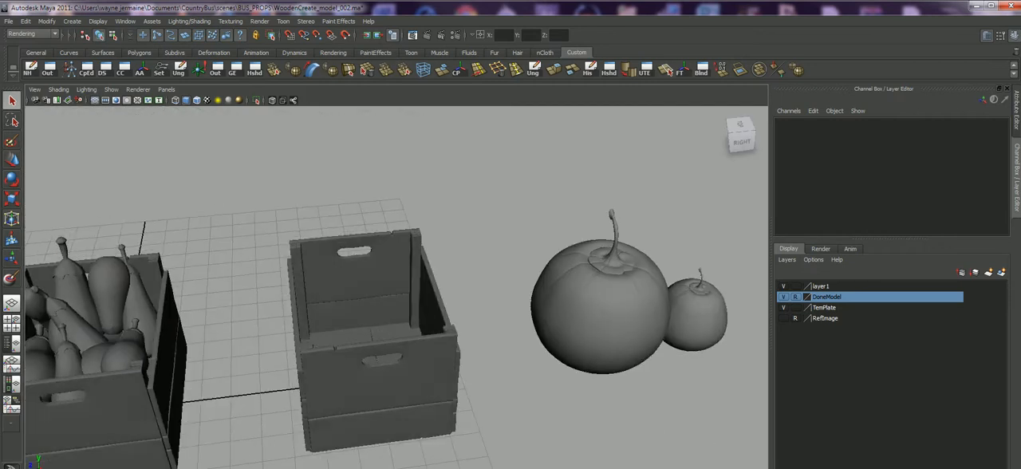
{"action": "right_click_drag", "start_coordinate": [459, 329], "coordinate": [503, 330], "text": "alt"}
{"action": "left_click_drag", "start_coordinate": [503, 330], "coordinate": [575, 275], "text": "alt"}
{"action": "right_click_drag", "start_coordinate": [447, 295], "coordinate": [327, 295], "text": "alt"}
{"action": "left_click_drag", "start_coordinate": [382, 295], "coordinate": [319, 311], "text": "alt"}
{"action": "middle_click_drag", "start_coordinate": [343, 303], "coordinate": [363, 297], "text": "alt"}
{"action": "left_click_drag", "start_coordinate": [363, 297], "coordinate": [226, 273], "text": "alt"}
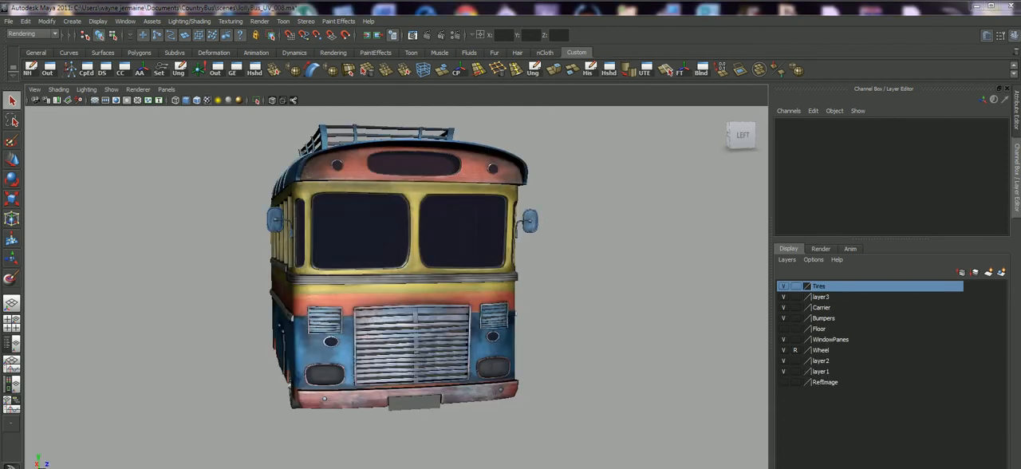
Reopen JollyBus_UV_008.ma from the CountryBus scenes folder, saving the changes to the current scene.
{"action": "left_click_drag", "start_coordinate": [383, 271], "coordinate": [367, 300], "text": "alt"}
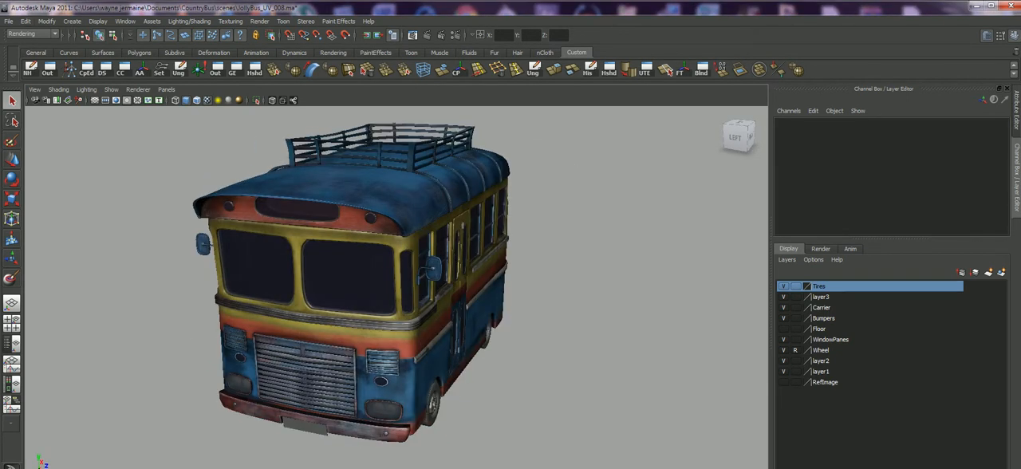
{"action": "left_click", "coordinate": [8, 22]}
{"action": "left_click", "coordinate": [35, 47]}
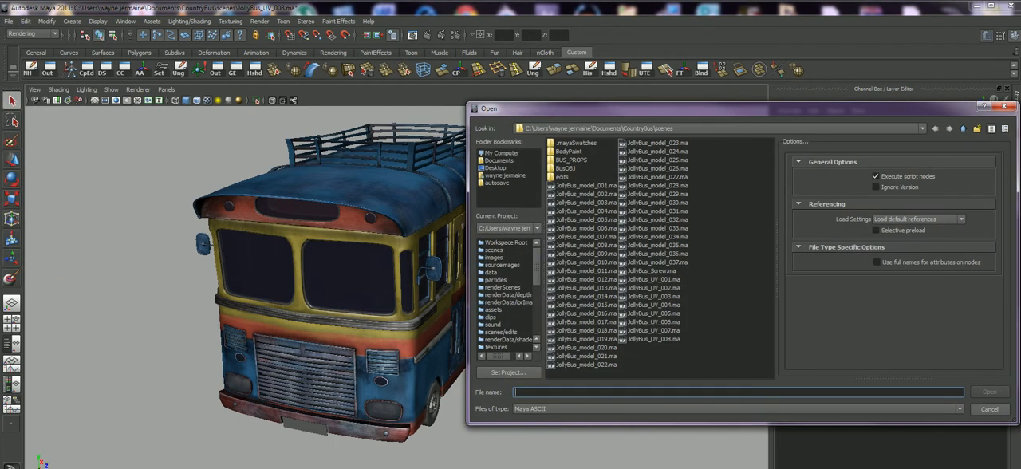
{"action": "left_click", "coordinate": [654, 339]}
{"action": "left_click", "coordinate": [989, 392]}
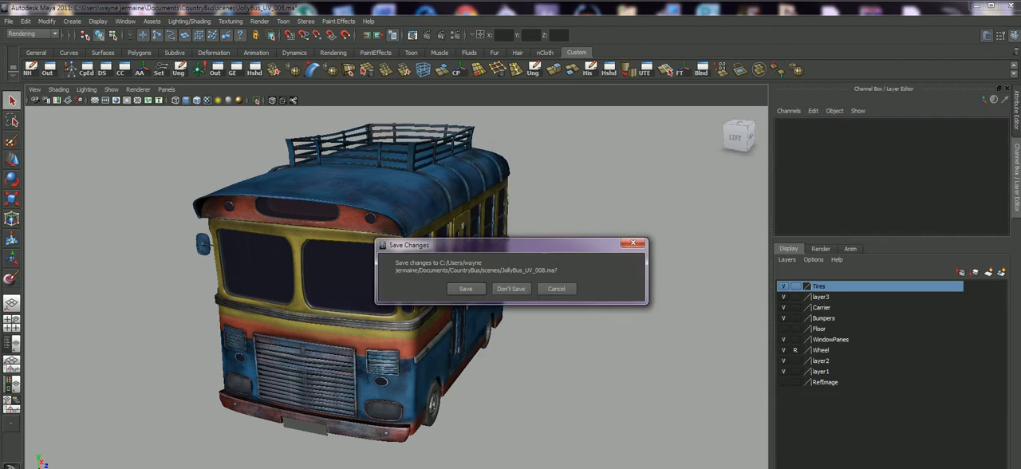
{"action": "left_click", "coordinate": [465, 289]}
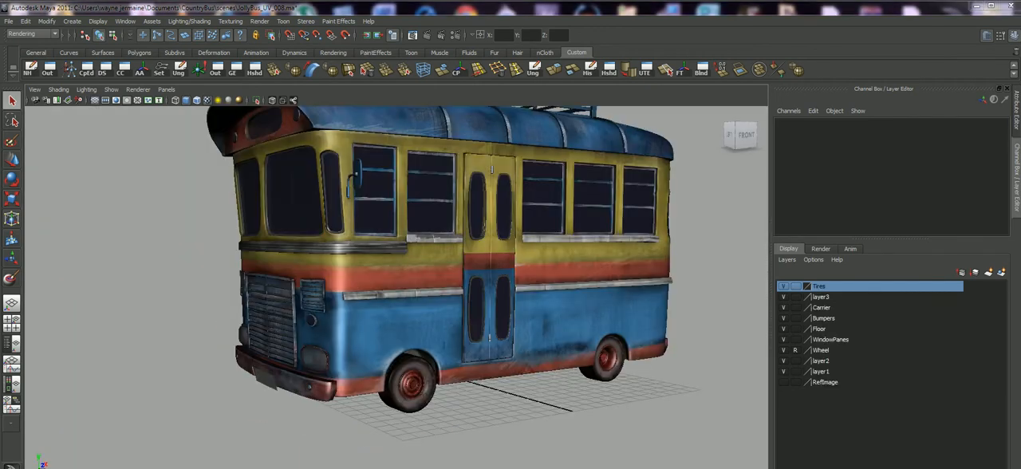
Examine the textured bus with its wheels from the door side, the hatch side and the front corners.
{"action": "left_click_drag", "start_coordinate": [359, 279], "coordinate": [642, 289], "text": "alt"}
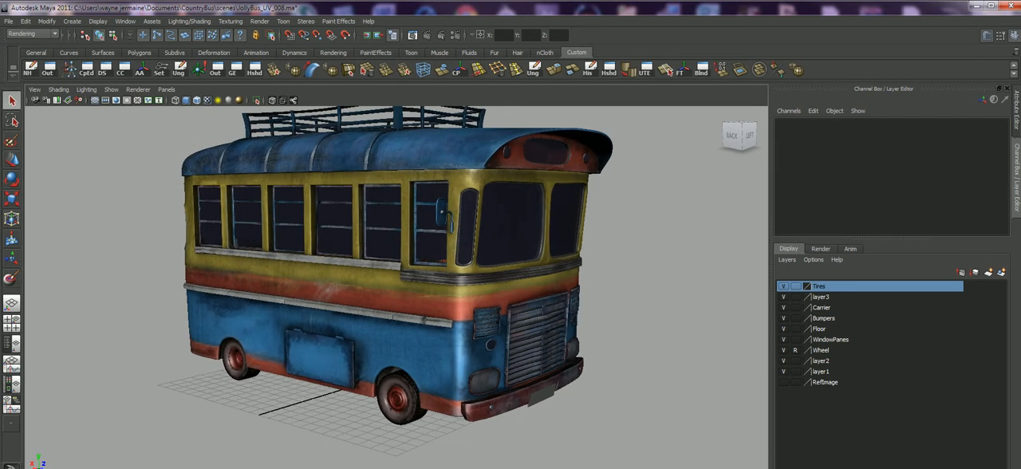
{"action": "right_click_drag", "start_coordinate": [642, 289], "coordinate": [702, 291], "text": "alt"}
{"action": "middle_click_drag", "start_coordinate": [479, 279], "coordinate": [464, 263], "text": "alt"}
{"action": "left_click_drag", "start_coordinate": [463, 262], "coordinate": [498, 263], "text": "alt"}
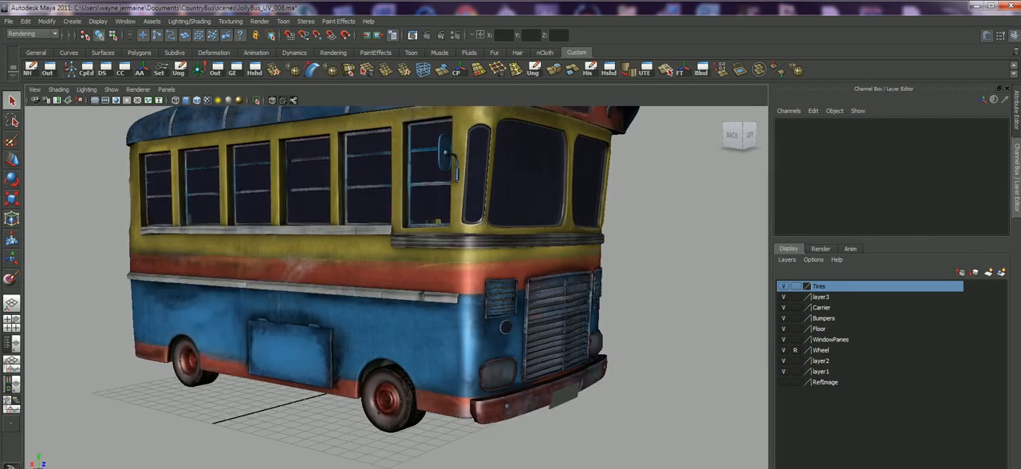
{"action": "middle_click_drag", "start_coordinate": [498, 263], "coordinate": [505, 279], "text": "alt"}
{"action": "left_click_drag", "start_coordinate": [505, 279], "coordinate": [499, 279], "text": "alt"}
{"action": "middle_click_drag", "start_coordinate": [499, 278], "coordinate": [494, 305], "text": "alt"}
{"action": "left_click_drag", "start_coordinate": [493, 304], "coordinate": [251, 307], "text": "alt"}
{"action": "right_click_drag", "start_coordinate": [251, 307], "coordinate": [237, 307], "text": "alt"}
{"action": "left_click_drag", "start_coordinate": [236, 308], "coordinate": [217, 287], "text": "alt"}
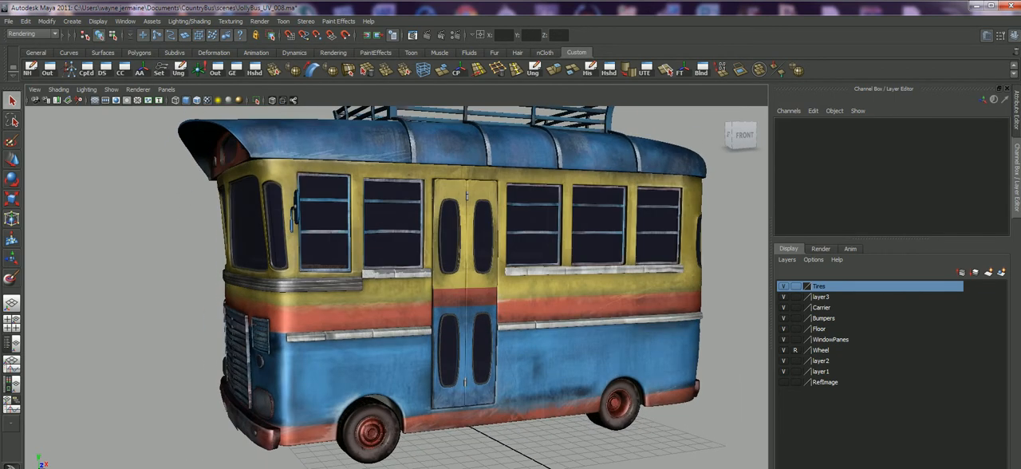
Bring up the reference photo of the Feoders Transport bus for comparison, and minimize it.
{"action": "left_click", "coordinate": [354, 468]}
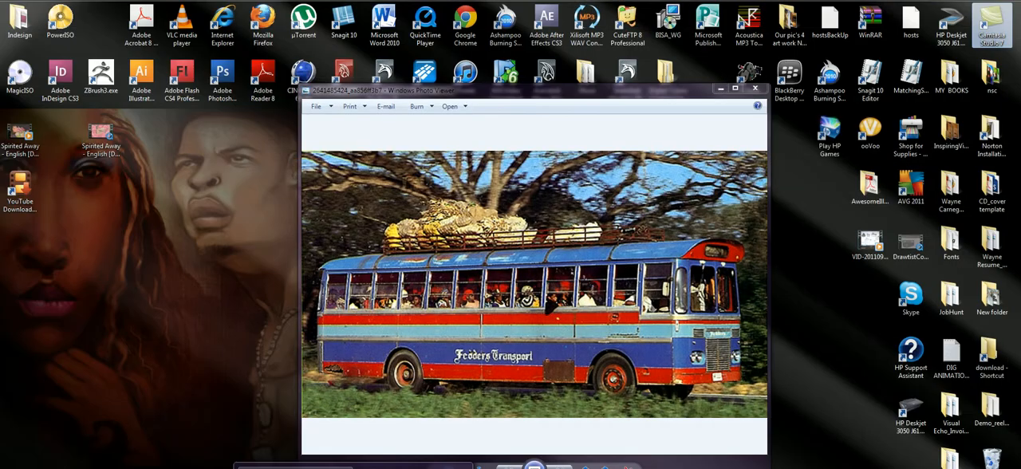
{"action": "left_click", "coordinate": [295, 468]}
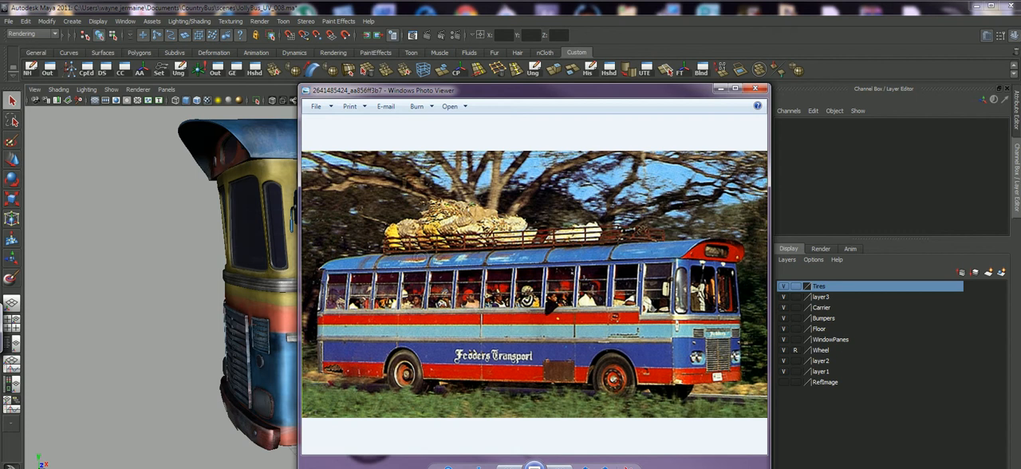
{"action": "left_click", "coordinate": [721, 89]}
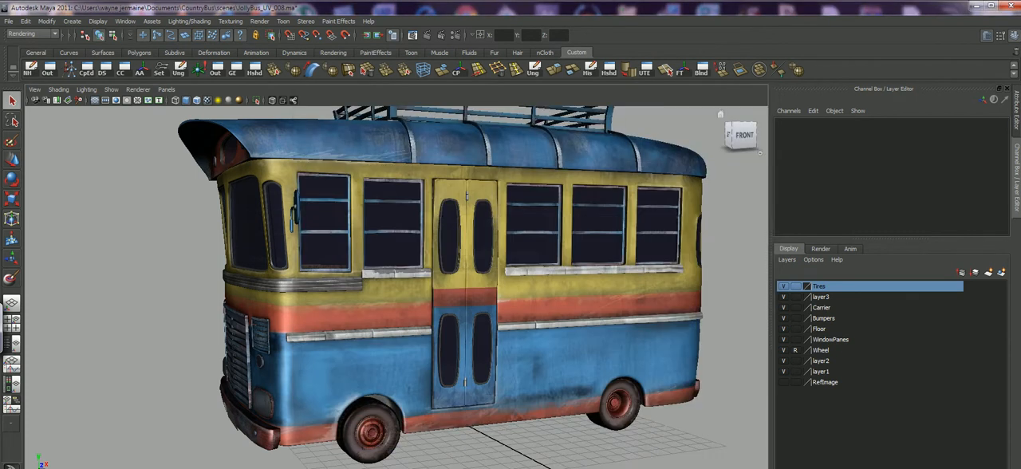
Examine the textured roof, roof rack and front of the bus from raised angles.
{"action": "middle_click_drag", "start_coordinate": [511, 239], "coordinate": [457, 292], "text": "alt"}
{"action": "left_click_drag", "start_coordinate": [458, 292], "coordinate": [576, 288], "text": "alt"}
{"action": "left_click_drag", "start_coordinate": [510, 287], "coordinate": [509, 270], "text": "alt"}
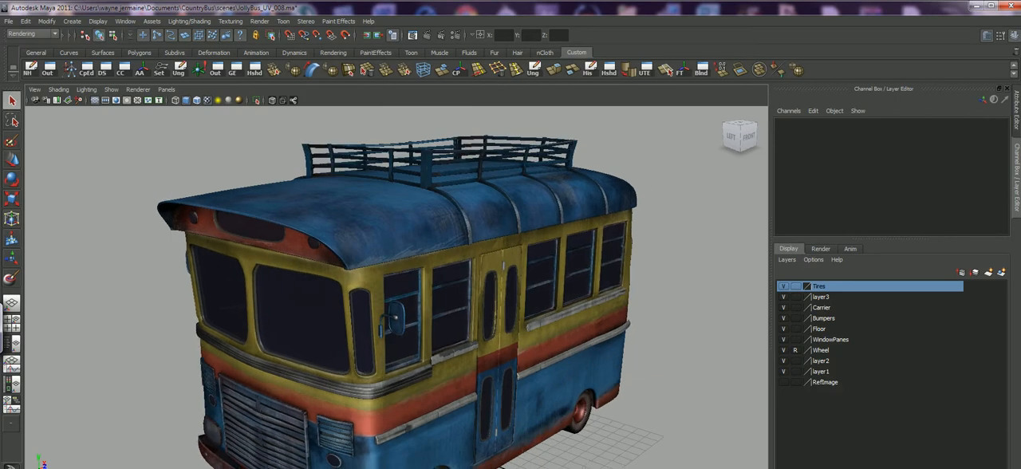
{"action": "right_click_drag", "start_coordinate": [509, 269], "coordinate": [470, 272], "text": "alt"}
{"action": "mouse_move", "coordinate": [471, 271]}
{"action": "left_mouse_down", "text": "alt"}
{"action": "mouse_move", "coordinate": [496, 280]}
{"action": "mouse_move", "coordinate": [477, 268]}
{"action": "left_mouse_up", "text": "alt"}
{"action": "right_click_drag", "start_coordinate": [477, 268], "coordinate": [444, 270], "text": "alt"}
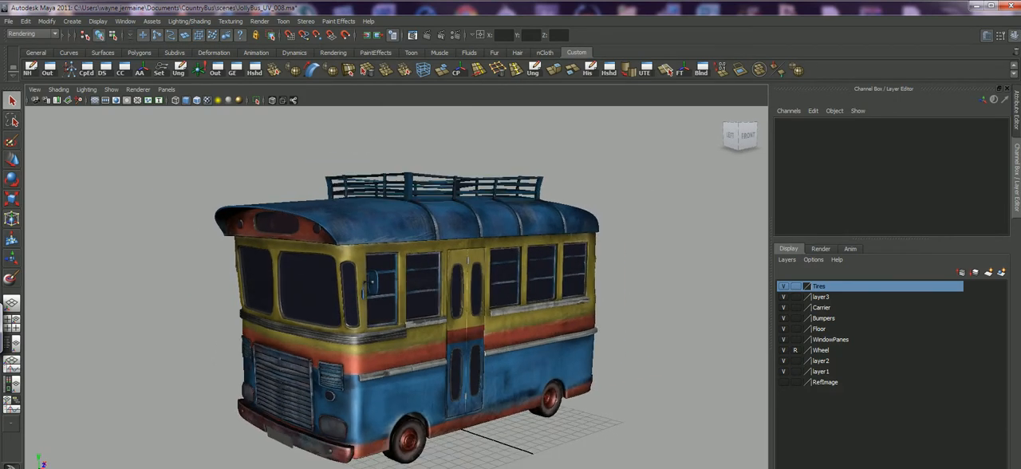
{"action": "middle_click_drag", "start_coordinate": [444, 270], "coordinate": [459, 248], "text": "alt"}
{"action": "left_click_drag", "start_coordinate": [459, 248], "coordinate": [573, 262], "text": "alt"}
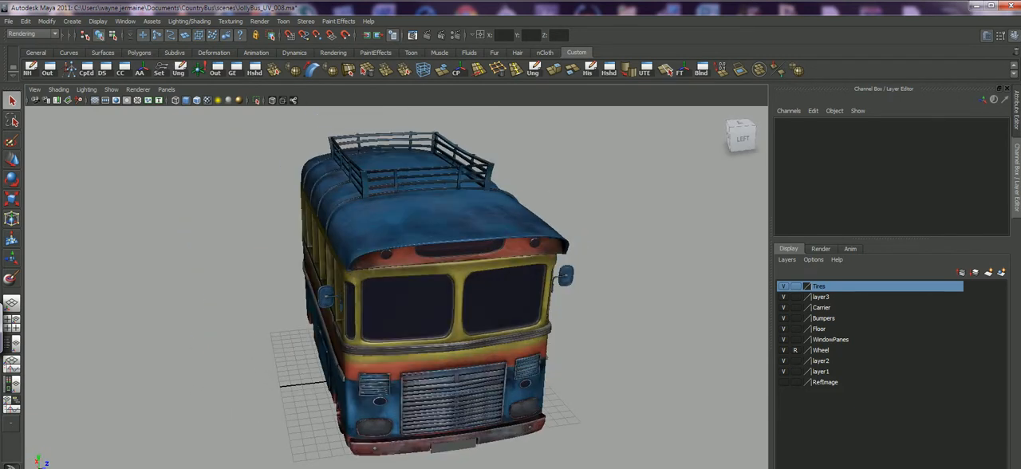
Select the bus body and display its UVs over the texture image in the UV Texture Editor.
{"action": "left_click", "coordinate": [496, 222]}
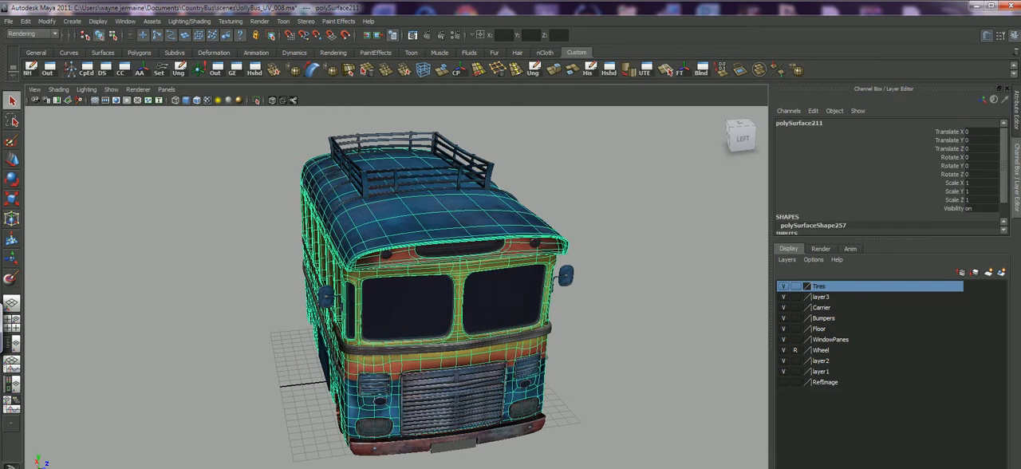
{"action": "left_click_drag", "start_coordinate": [496, 222], "coordinate": [404, 229], "text": "alt"}
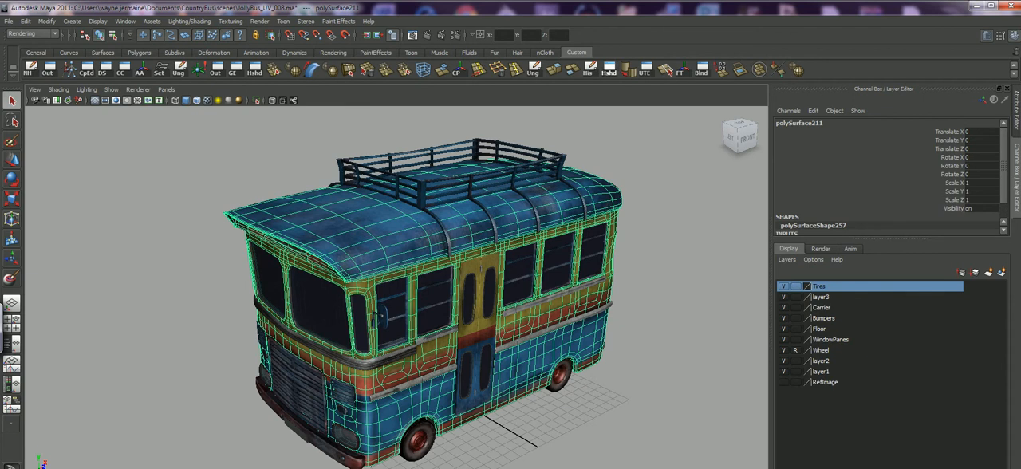
{"action": "left_click", "coordinate": [645, 69]}
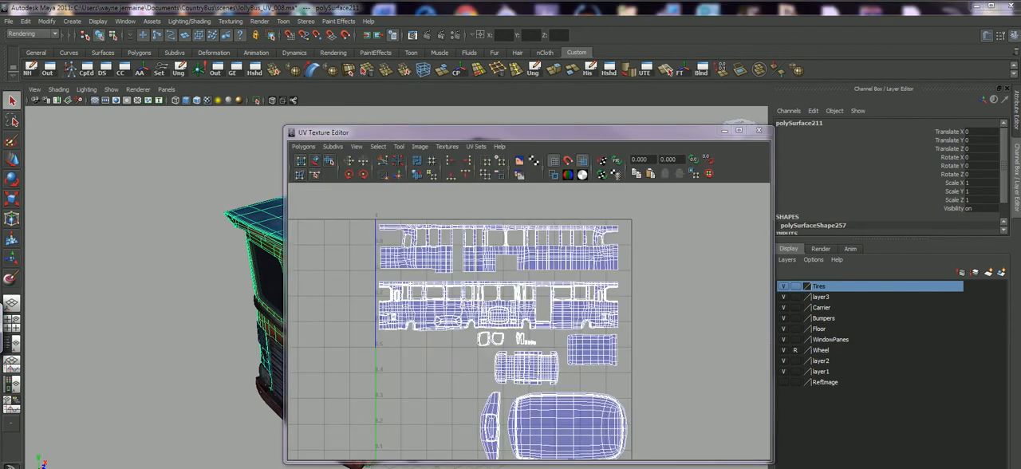
{"action": "left_click", "coordinate": [519, 161]}
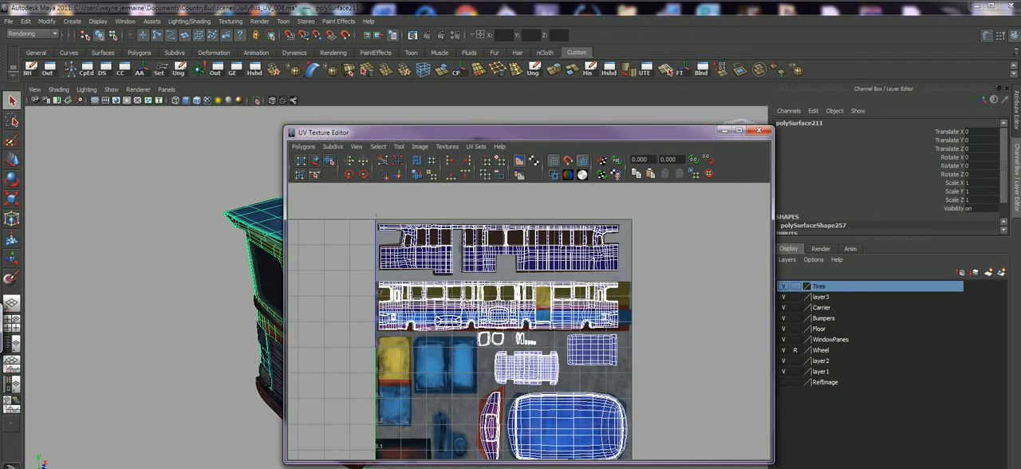
{"action": "scroll", "coordinate": [529, 321], "scroll_direction": "down", "scroll_amount": 4}
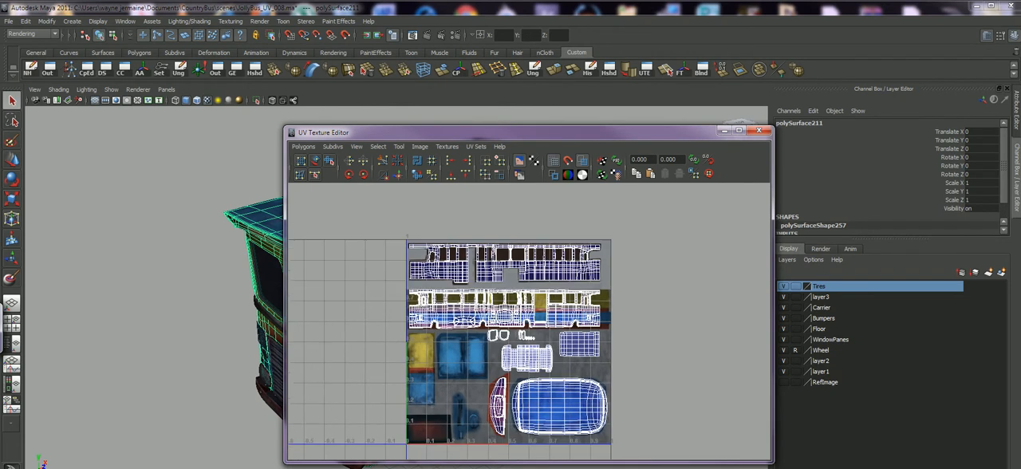
Select all of the body's UVs, look through the polygon UV commands, and put the UV Texture Editor away.
{"action": "right_click_drag", "start_coordinate": [359, 233], "coordinate": [400, 234]}
{"action": "left_click_drag", "start_coordinate": [400, 235], "coordinate": [704, 341]}
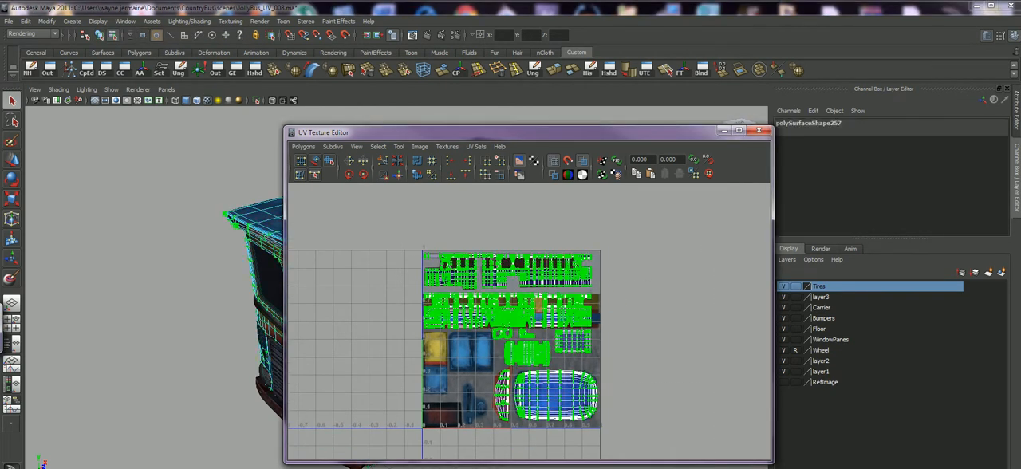
{"action": "left_click", "coordinate": [303, 146]}
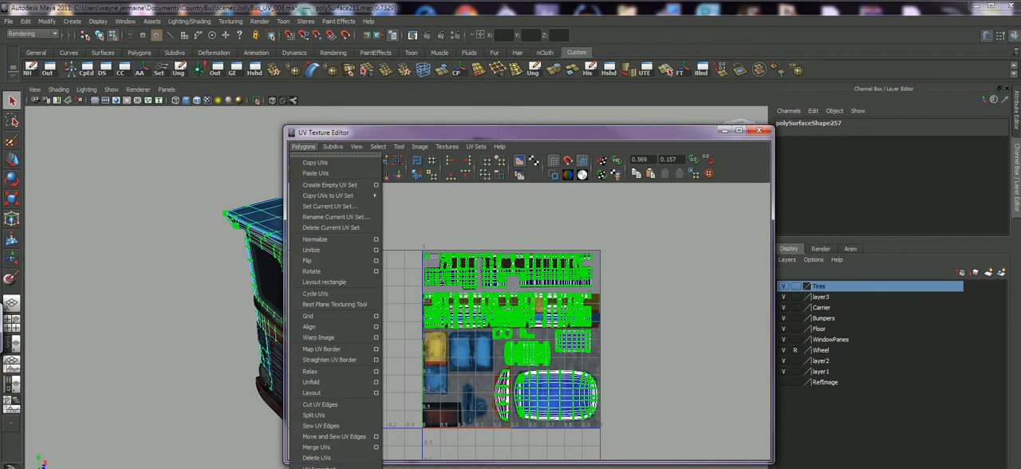
{"action": "left_click", "coordinate": [415, 467]}
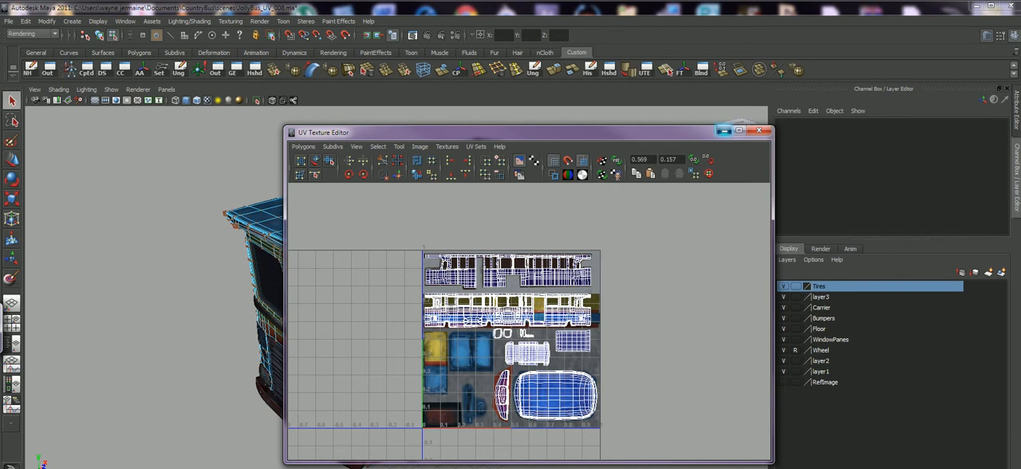
{"action": "left_click", "coordinate": [724, 130]}
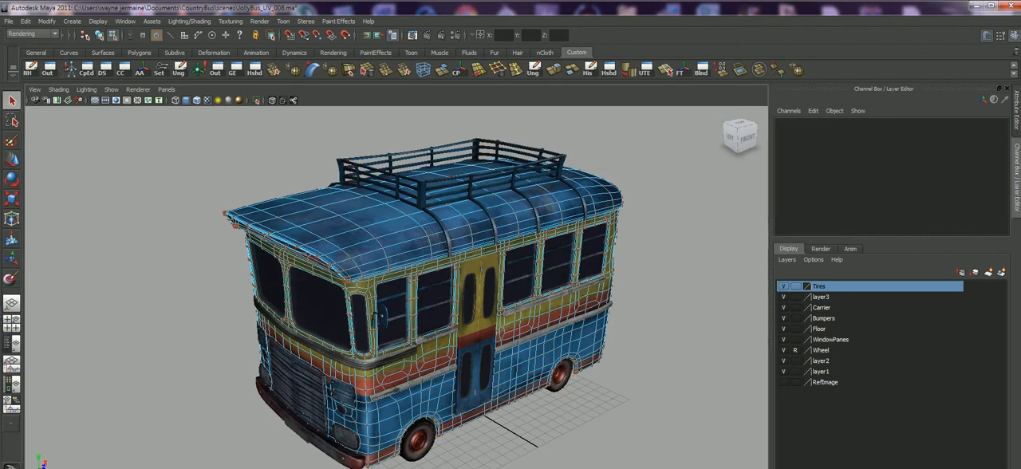
Return the body to object mode and view the textured bus from the front and hatch side.
{"action": "right_click_drag", "start_coordinate": [601, 197], "coordinate": [619, 185]}
{"action": "left_click_drag", "start_coordinate": [590, 209], "coordinate": [771, 147], "text": "alt"}
{"action": "right_click_drag", "start_coordinate": [770, 146], "coordinate": [806, 150], "text": "alt"}
{"action": "left_click_drag", "start_coordinate": [639, 191], "coordinate": [635, 219], "text": "alt"}
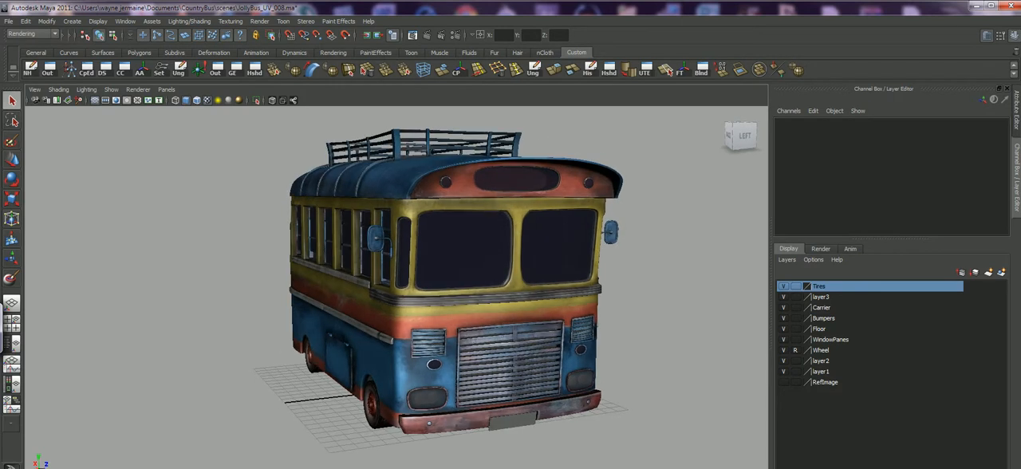
Switch to Photoshop with BusBodyMain_Col_002.psd and enlarge the document window around the UV layout.
{"action": "key", "text": "alt+Tab"}
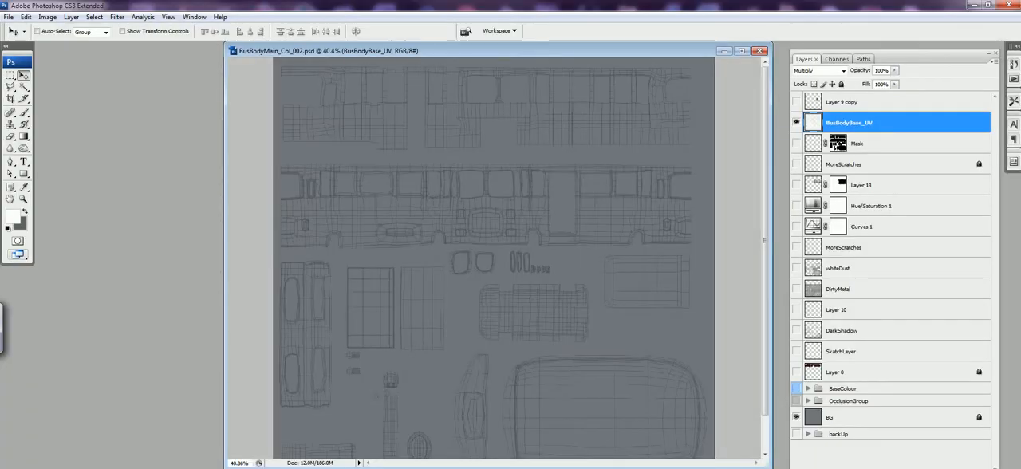
{"action": "left_click_drag", "start_coordinate": [772, 467], "coordinate": [784, 468]}
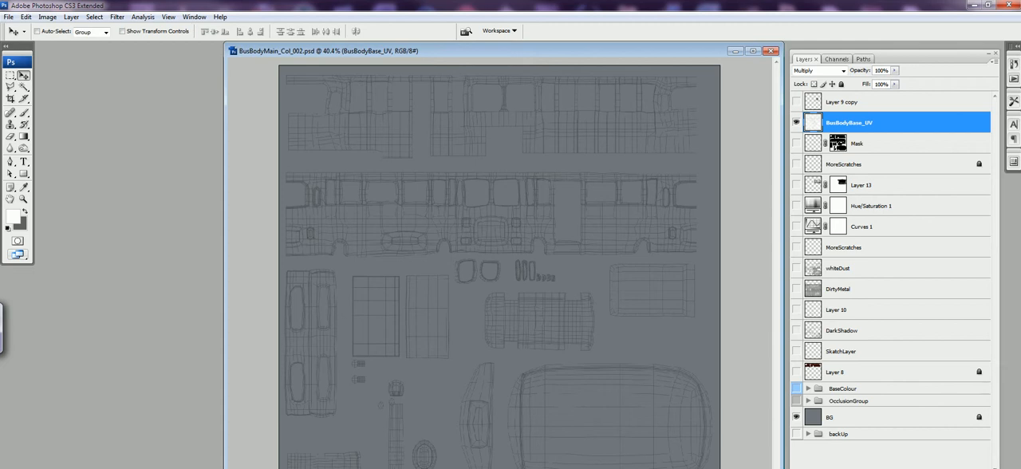
{"action": "left_click_drag", "start_coordinate": [783, 264], "coordinate": [785, 264]}
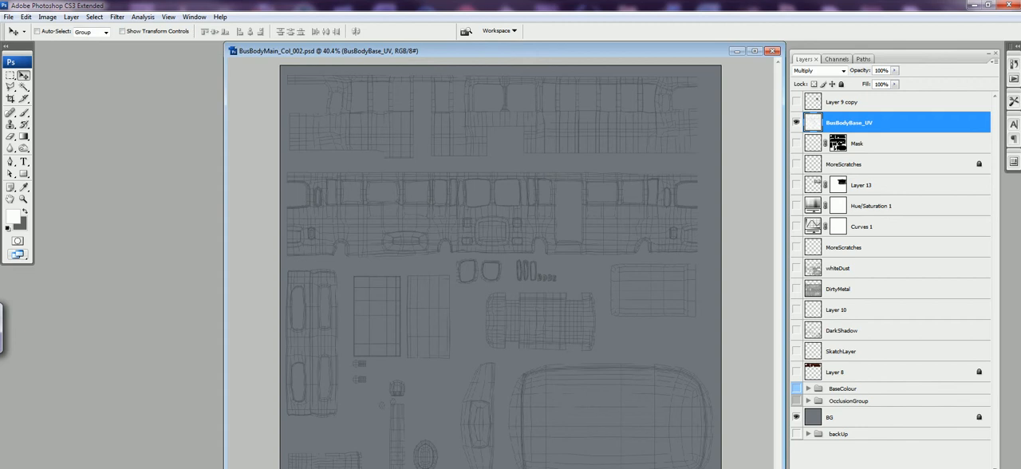
Show the OcclusionGroup and BaseColour layer groups under the UV layout, and make BaseColour the active group.
{"action": "left_click", "coordinate": [796, 143]}
{"action": "left_click", "coordinate": [796, 144]}
{"action": "left_click", "coordinate": [796, 401]}
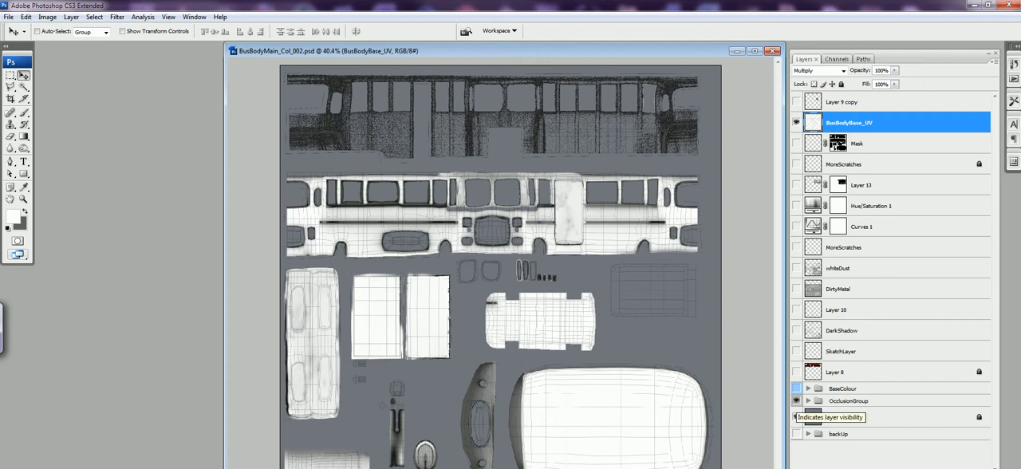
{"action": "left_click", "coordinate": [796, 416]}
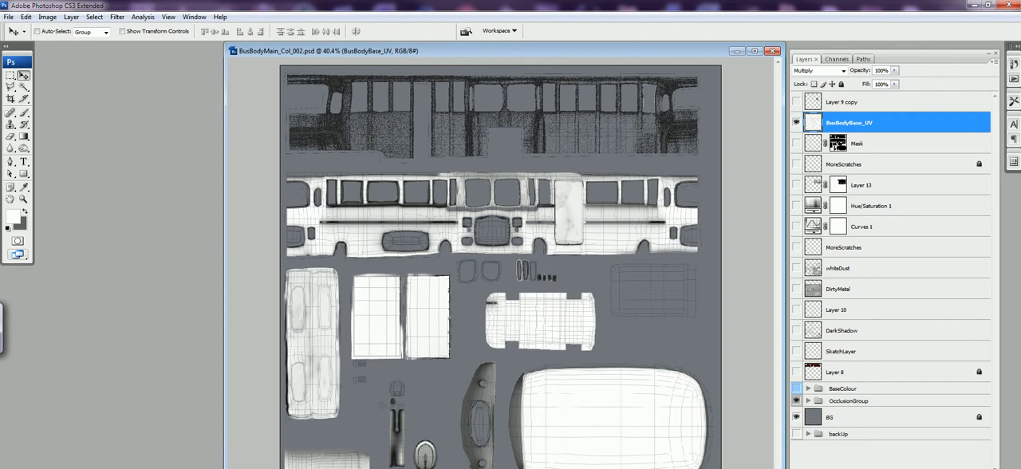
{"action": "left_click", "coordinate": [796, 388]}
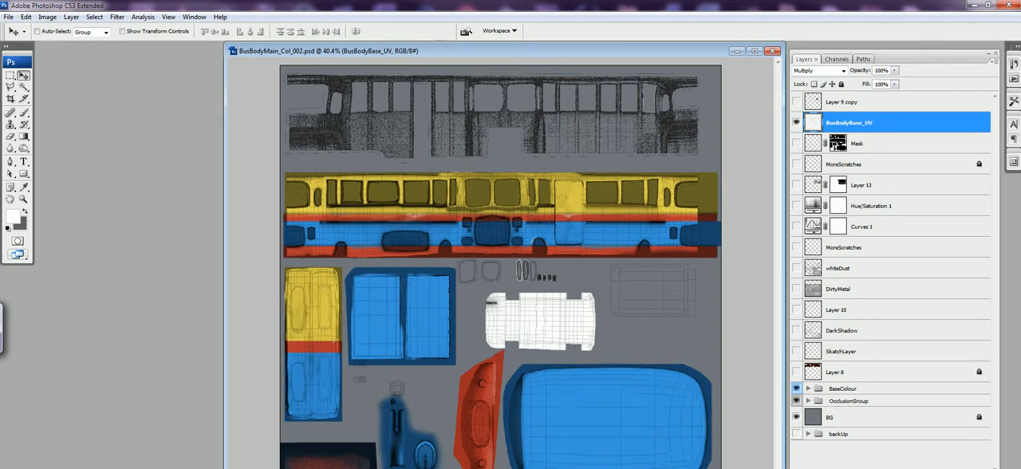
{"action": "left_click", "coordinate": [844, 388]}
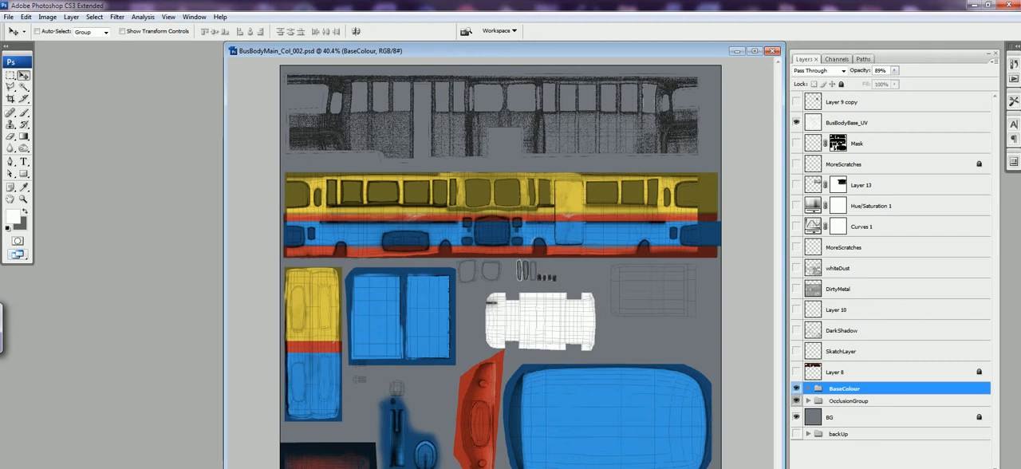
Show Layer 8 and the DirtyMetal layer, toggling SkatchLayer on and off to compare.
{"action": "left_click", "coordinate": [796, 373]}
{"action": "left_click", "coordinate": [796, 351]}
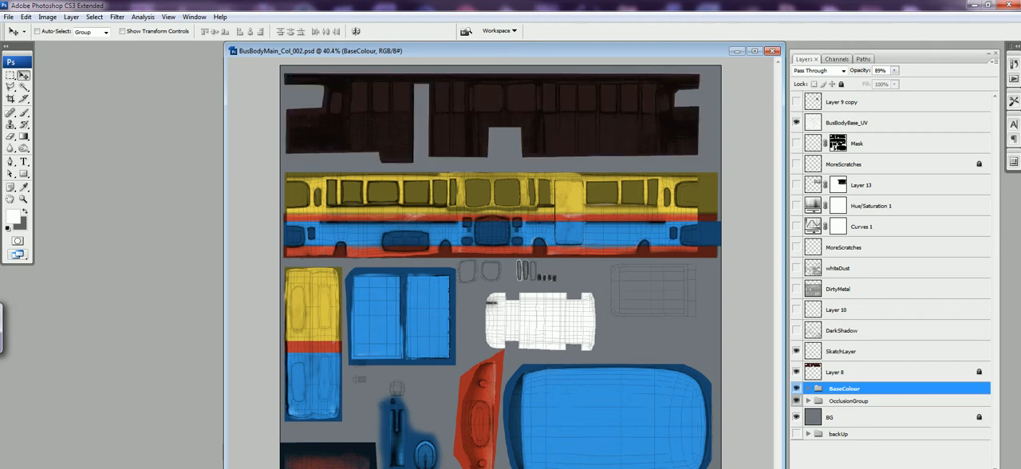
{"action": "left_click", "coordinate": [796, 351]}
{"action": "left_click", "coordinate": [796, 288]}
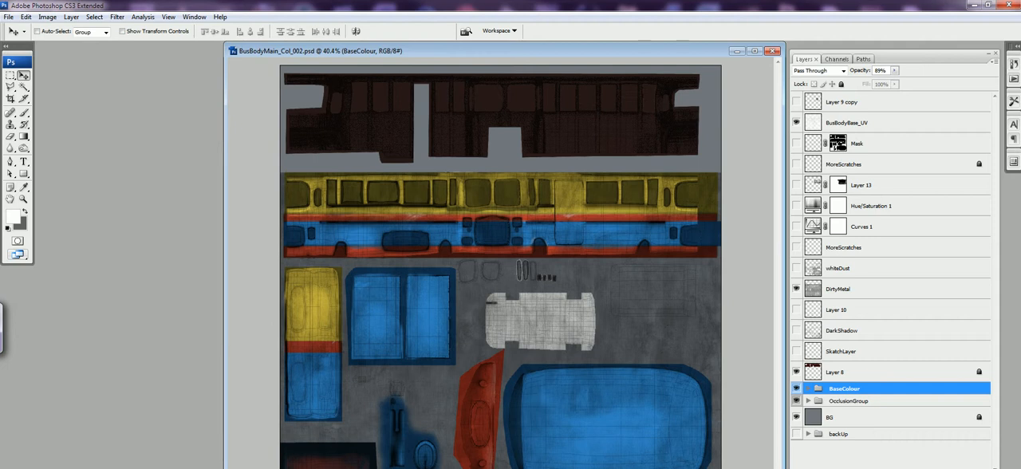
Show DarkShadow, SkatchLayer, whiteDust, both MoreScratches layers, Curves 1 and Hue/Saturation 1, and hide the BusBodyBase_UV overlay.
{"action": "left_click", "coordinate": [796, 330]}
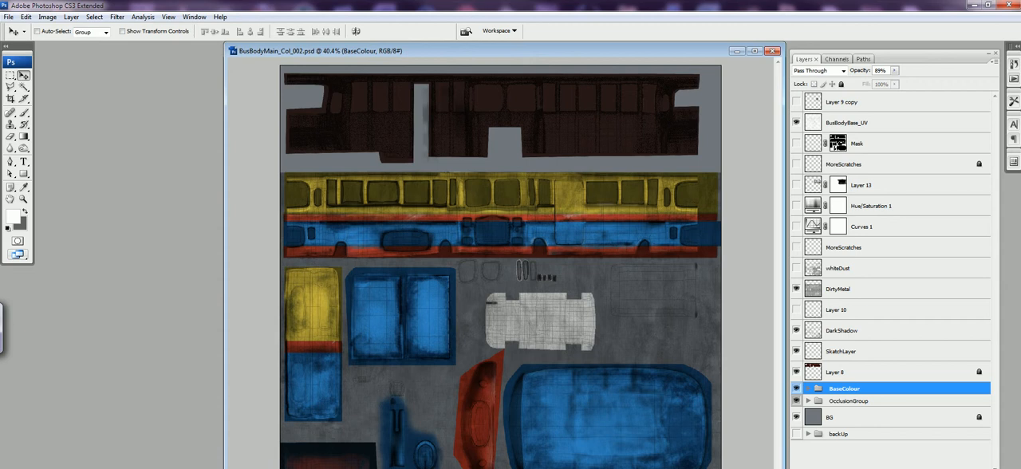
{"action": "left_click", "coordinate": [796, 268]}
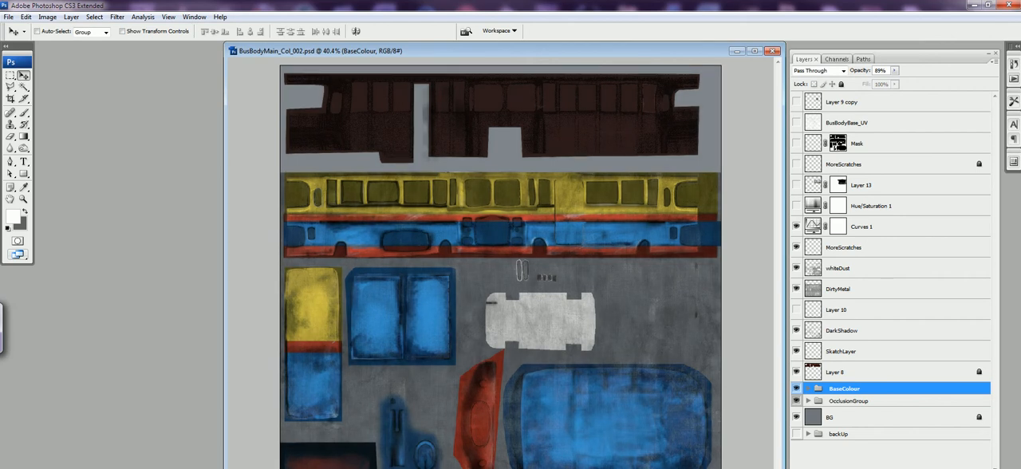
{"action": "left_click", "coordinate": [796, 165]}
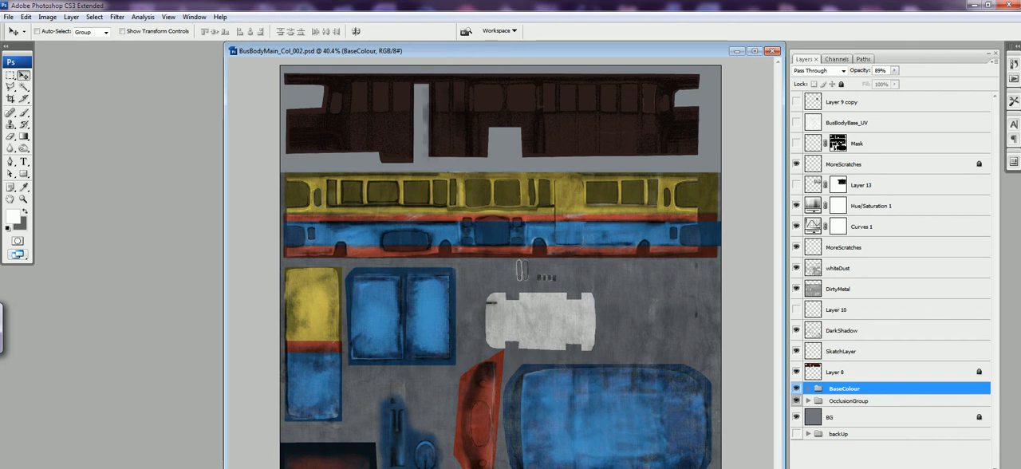
Show the Mask layer, load its layer mask as a selection over the UV islands, and deselect it.
{"action": "left_click", "coordinate": [796, 144]}
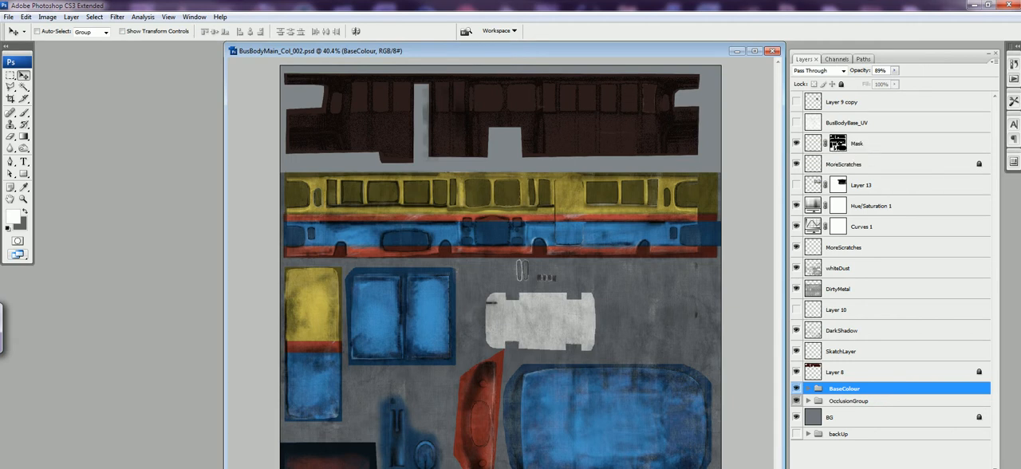
{"action": "left_click", "coordinate": [836, 144], "text": "ctrl"}
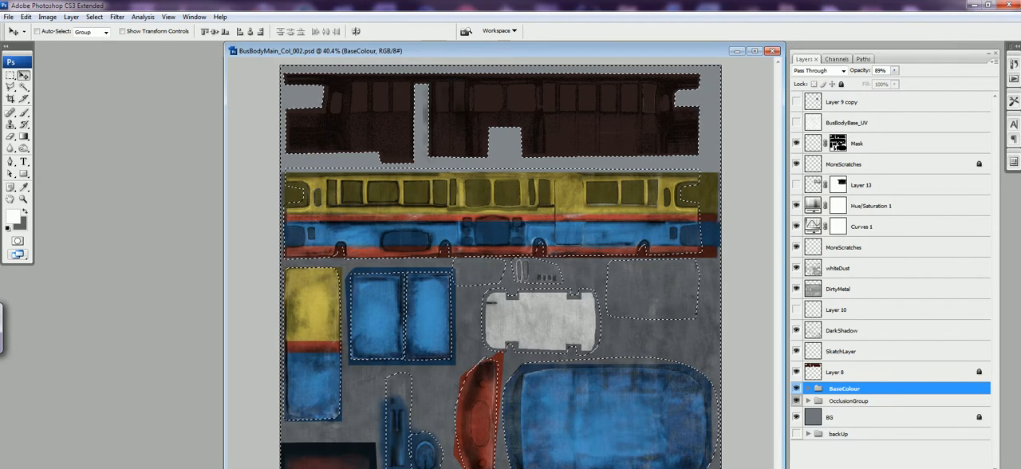
{"action": "left_click", "coordinate": [796, 143]}
{"action": "key", "text": "ctrl+d"}
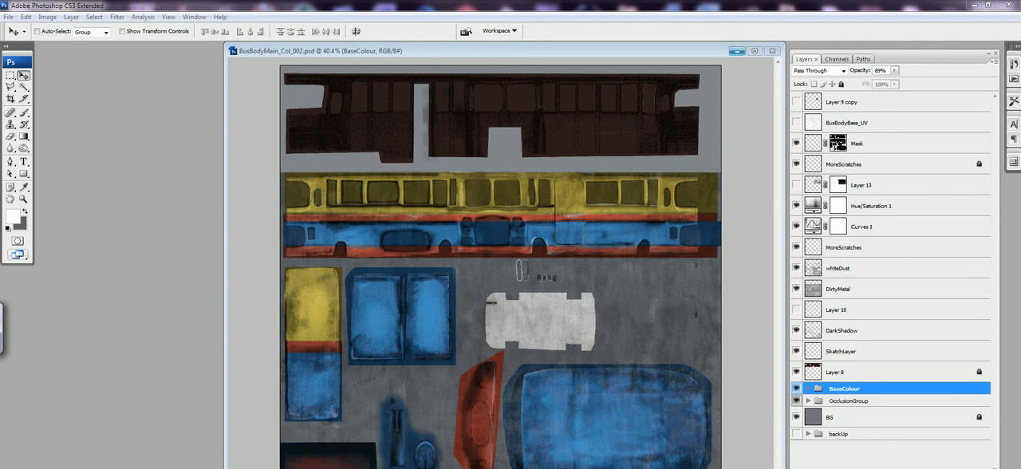
Minimize the bus body, BusMetalPieces_Col.psd and BusTirerubber_col.psd documents, viewing the metal and tire textures on the way.
{"action": "left_click", "coordinate": [737, 51]}
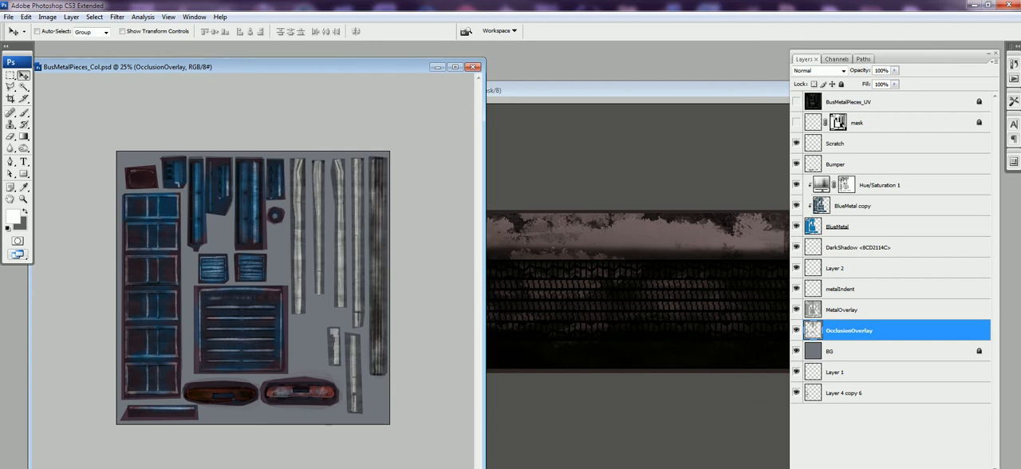
{"action": "left_click", "coordinate": [437, 67]}
{"action": "left_click_drag", "start_coordinate": [622, 91], "coordinate": [513, 98]}
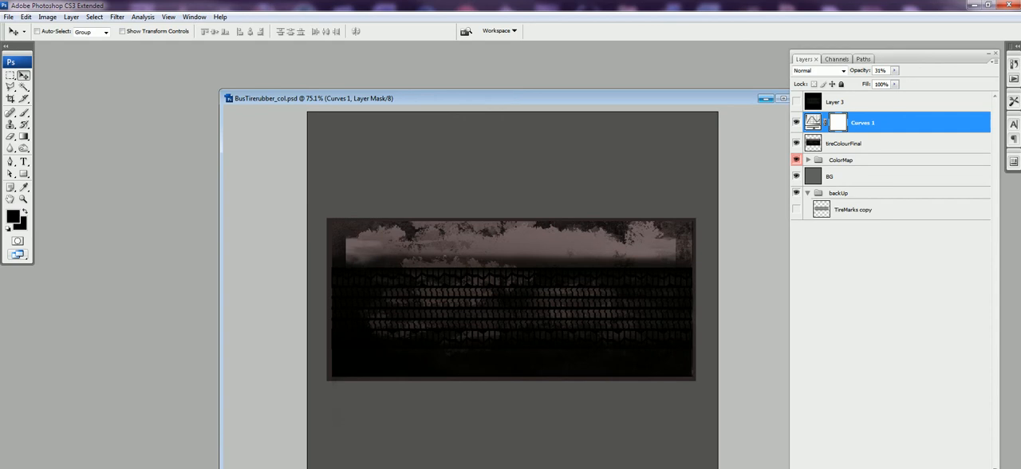
{"action": "left_click", "coordinate": [764, 99]}
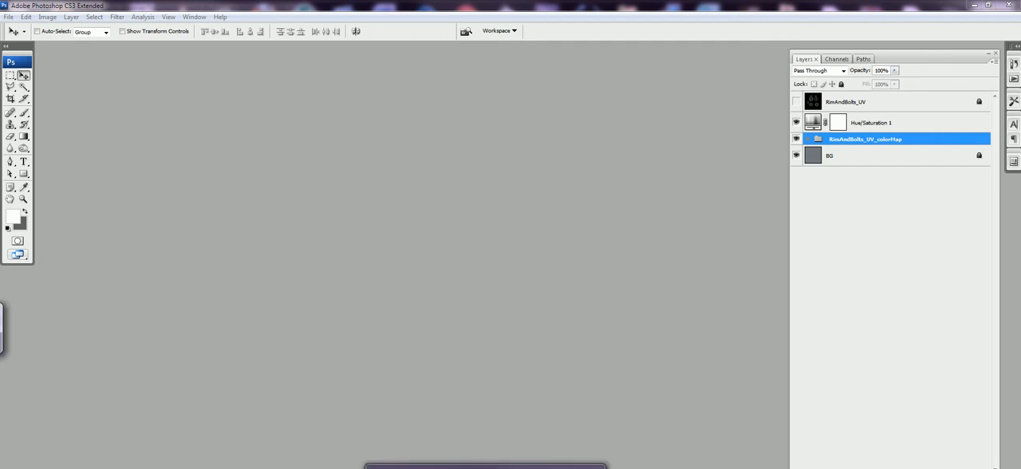
Switch to Cinema 4D and examine the painted bus body in BusBodyMain_Texturing.c4d from the door side round to the rear.
{"action": "key", "text": "alt+Tab"}
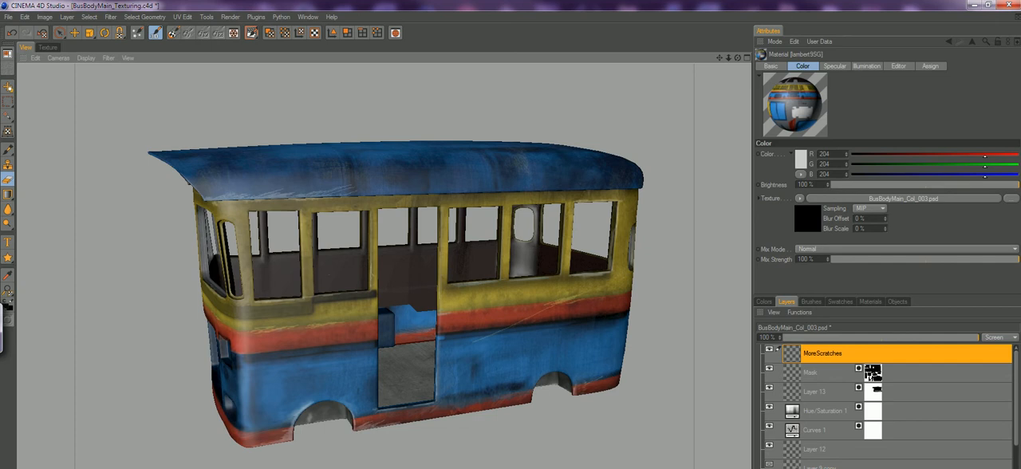
{"action": "scroll", "coordinate": [460, 359], "scroll_direction": "down", "scroll_amount": 1}
{"action": "left_click_drag", "start_coordinate": [460, 359], "coordinate": [339, 355], "text": "alt"}
{"action": "scroll", "coordinate": [557, 356], "scroll_direction": "up", "scroll_amount": 4}
{"action": "scroll", "coordinate": [403, 356], "scroll_direction": "down", "scroll_amount": 4}
{"action": "scroll", "coordinate": [373, 356], "scroll_direction": "up", "scroll_amount": 5}
{"action": "scroll", "coordinate": [339, 356], "scroll_direction": "down", "scroll_amount": 1}
{"action": "left_click_drag", "start_coordinate": [610, 367], "coordinate": [503, 370], "text": "alt"}
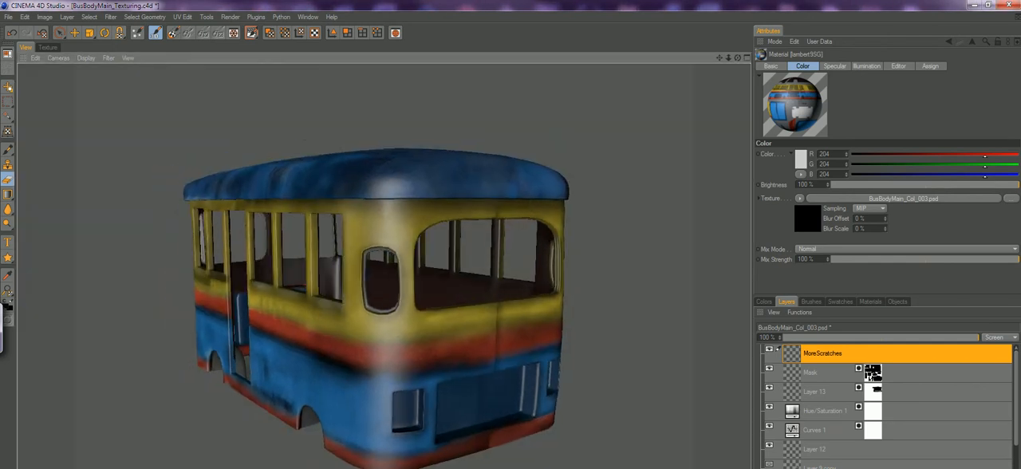
Inspect the bus body's rear corner and whole door side, checking how the colour bands run along it.
{"action": "right_click_drag", "start_coordinate": [384, 265], "coordinate": [463, 266], "text": "alt"}
{"action": "left_click_drag", "start_coordinate": [383, 266], "coordinate": [463, 266], "text": "alt"}
{"action": "right_click_drag", "start_coordinate": [463, 266], "coordinate": [351, 265], "text": "alt"}
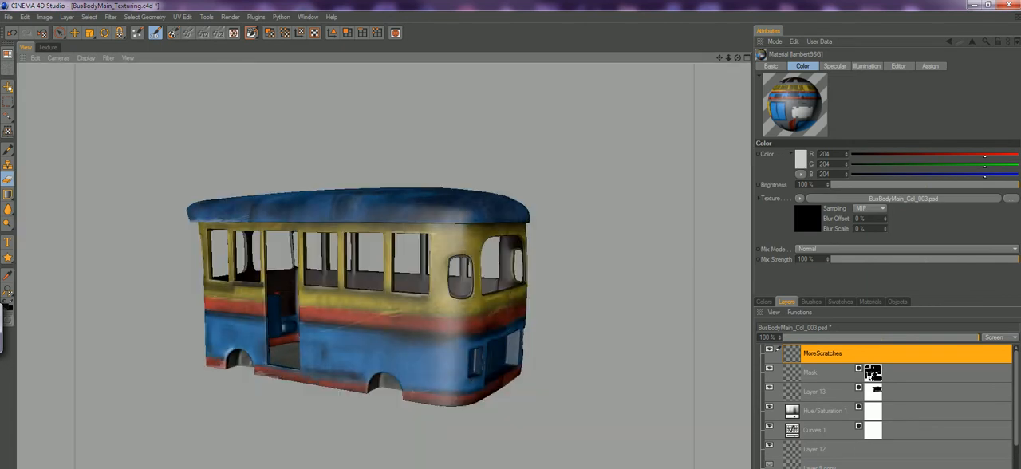
{"action": "right_click_drag", "start_coordinate": [384, 320], "coordinate": [510, 319], "text": "alt"}
{"action": "right_click_drag", "start_coordinate": [565, 351], "coordinate": [414, 351], "text": "alt"}
{"action": "right_click_drag", "start_coordinate": [384, 319], "coordinate": [510, 319], "text": "alt"}
{"action": "left_click_drag", "start_coordinate": [384, 265], "coordinate": [415, 266], "text": "alt"}
{"action": "right_click_drag", "start_coordinate": [510, 319], "coordinate": [367, 319], "text": "alt"}
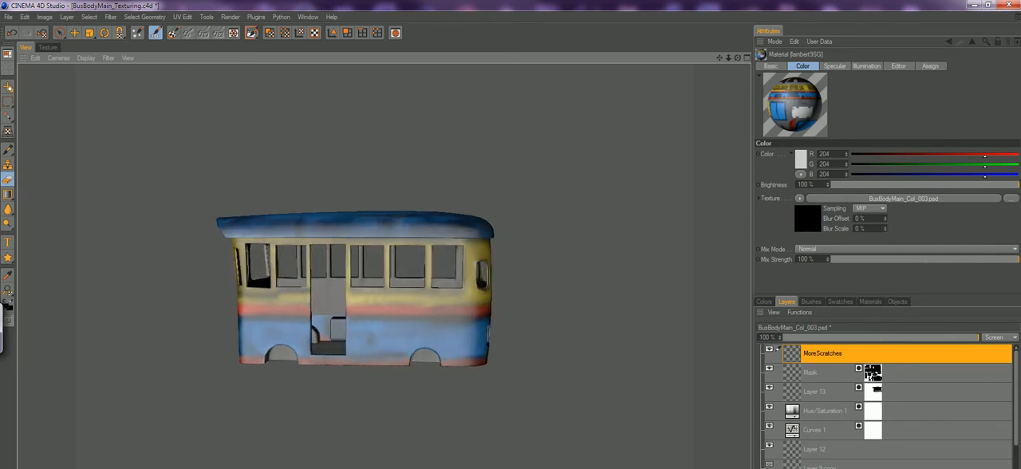
Examine the rear of the bus up close, especially the paint scratches on the bands below the rear window.
{"action": "right_click_drag", "start_coordinate": [384, 266], "coordinate": [511, 266], "text": "alt"}
{"action": "left_click_drag", "start_coordinate": [383, 265], "coordinate": [408, 279], "text": "alt"}
{"action": "left_click_drag", "start_coordinate": [678, 335], "coordinate": [649, 340], "text": "alt"}
{"action": "right_click_drag", "start_coordinate": [649, 340], "coordinate": [527, 340], "text": "alt"}
{"action": "right_click_drag", "start_coordinate": [384, 265], "coordinate": [511, 265], "text": "alt"}
{"action": "left_click_drag", "start_coordinate": [384, 266], "coordinate": [502, 276], "text": "alt"}
{"action": "right_click_drag", "start_coordinate": [502, 275], "coordinate": [423, 275], "text": "alt"}
{"action": "left_click_drag", "start_coordinate": [423, 276], "coordinate": [359, 279], "text": "alt"}
{"action": "right_click_drag", "start_coordinate": [359, 279], "coordinate": [487, 279], "text": "alt"}
{"action": "left_click_drag", "start_coordinate": [486, 279], "coordinate": [455, 277], "text": "alt"}
{"action": "right_click_drag", "start_coordinate": [454, 277], "coordinate": [423, 276], "text": "alt"}
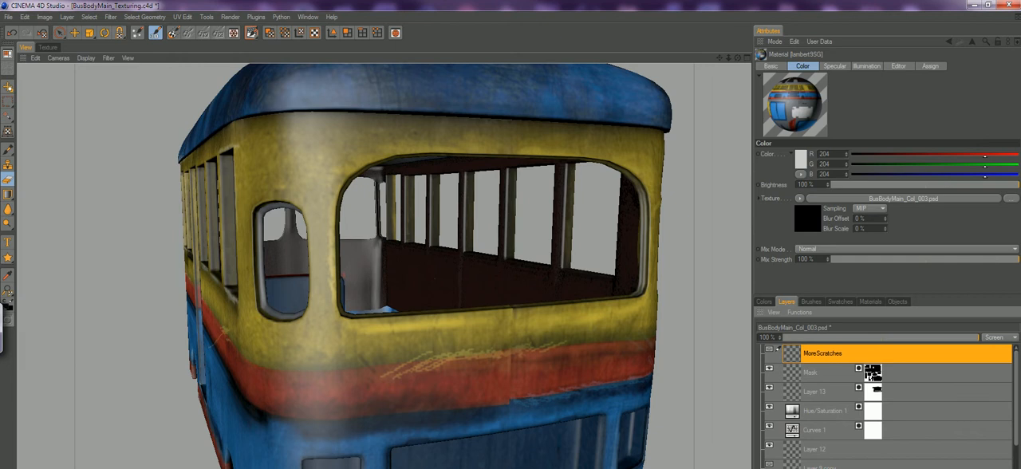
Show the MoreScratches layer, look through the layer stack, and activate the Clone tool.
{"action": "left_click", "coordinate": [769, 349]}
{"action": "scroll", "coordinate": [771, 355], "scroll_direction": "down", "scroll_amount": 2}
{"action": "left_click_drag", "start_coordinate": [544, 383], "coordinate": [532, 341], "text": "alt"}
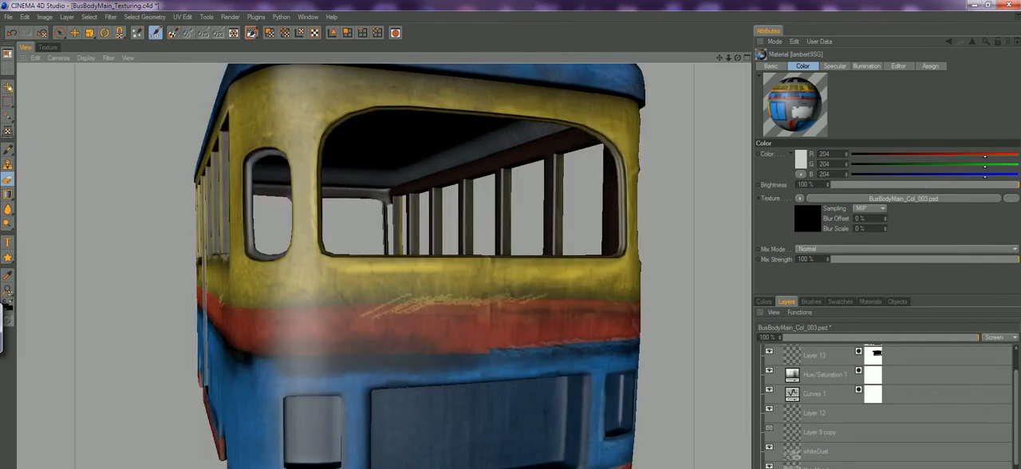
{"action": "left_click", "coordinate": [7, 163]}
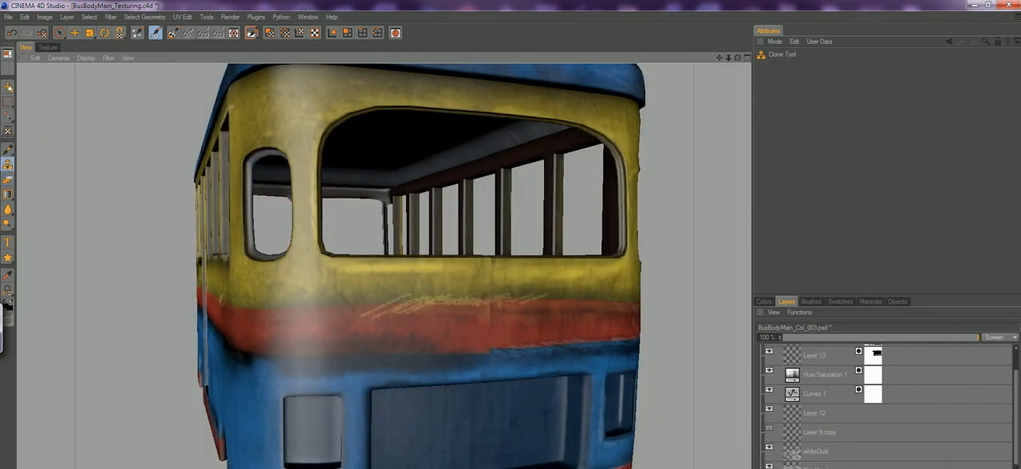
{"action": "scroll", "coordinate": [518, 351], "scroll_direction": "down", "scroll_amount": 5}
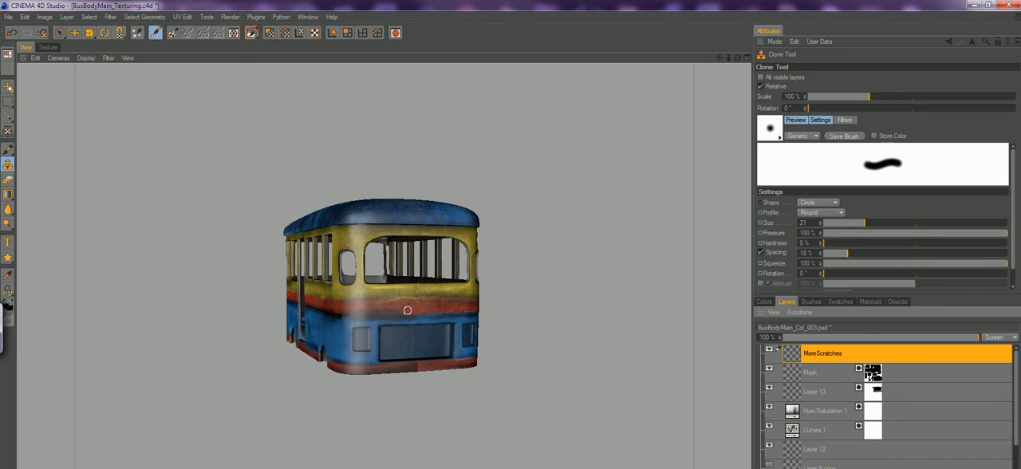
Review the textured bus from the rear round to its front, checking the windscreen, grille and headlight areas.
{"action": "scroll", "coordinate": [438, 319], "scroll_direction": "up", "scroll_amount": 2}
{"action": "left_click_drag", "start_coordinate": [383, 304], "coordinate": [455, 304], "text": "alt"}
{"action": "scroll", "coordinate": [439, 304], "scroll_direction": "up", "scroll_amount": 5}
{"action": "scroll", "coordinate": [455, 304], "scroll_direction": "down", "scroll_amount": 5}
{"action": "left_click_drag", "start_coordinate": [367, 299], "coordinate": [463, 303], "text": "alt"}
{"action": "scroll", "coordinate": [383, 295], "scroll_direction": "up", "scroll_amount": 5}
{"action": "scroll", "coordinate": [383, 295], "scroll_direction": "down", "scroll_amount": 5}
{"action": "left_click_drag", "start_coordinate": [383, 295], "coordinate": [435, 296], "text": "alt"}
{"action": "scroll", "coordinate": [385, 276], "scroll_direction": "up", "scroll_amount": 2}
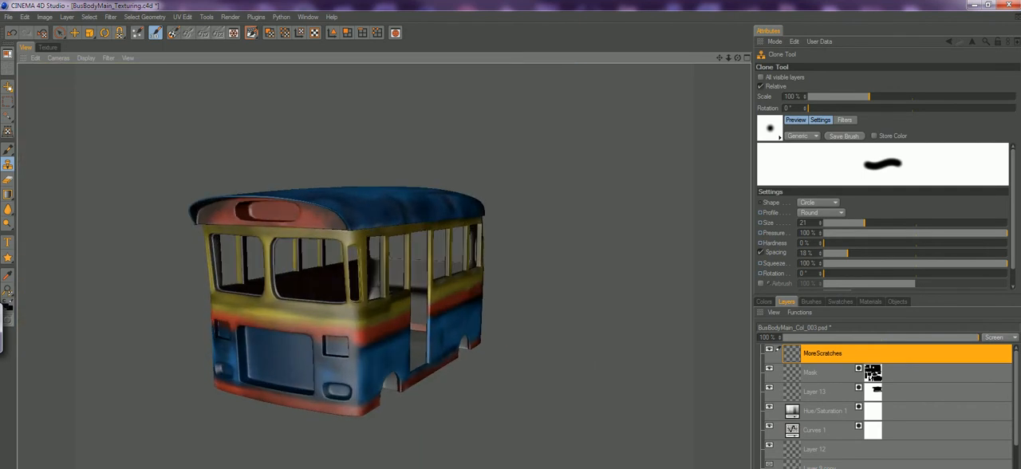
{"action": "middle_click_drag", "start_coordinate": [367, 295], "coordinate": [435, 313], "text": "alt"}
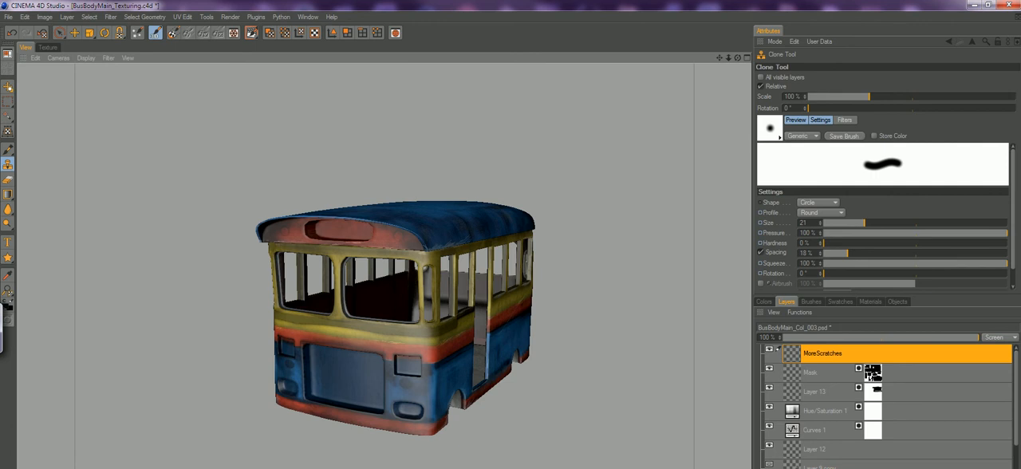
Inspect the door side again, moving in on the roof edge, window frames and scratches beside the doorway.
{"action": "right_click_drag", "start_coordinate": [391, 319], "coordinate": [431, 319], "text": "alt"}
{"action": "left_click_drag", "start_coordinate": [479, 319], "coordinate": [319, 303], "text": "alt"}
{"action": "mouse_move", "coordinate": [718, 383]}
{"action": "left_mouse_down", "text": "alt"}
{"action": "mouse_move", "coordinate": [619, 373]}
{"action": "mouse_move", "coordinate": [540, 416]}
{"action": "mouse_move", "coordinate": [627, 363]}
{"action": "mouse_move", "coordinate": [561, 364]}
{"action": "left_mouse_up", "text": "alt"}
{"action": "mouse_move", "coordinate": [418, 404]}
{"action": "left_mouse_down", "text": "alt"}
{"action": "mouse_move", "coordinate": [387, 397]}
{"action": "mouse_move", "coordinate": [423, 394]}
{"action": "left_mouse_up", "text": "alt"}
{"action": "mouse_move", "coordinate": [423, 394]}
{"action": "right_mouse_down", "text": "alt"}
{"action": "mouse_move", "coordinate": [542, 375]}
{"action": "mouse_move", "coordinate": [423, 393]}
{"action": "right_mouse_up", "text": "alt"}
{"action": "left_click_drag", "start_coordinate": [423, 392], "coordinate": [486, 398], "text": "alt"}
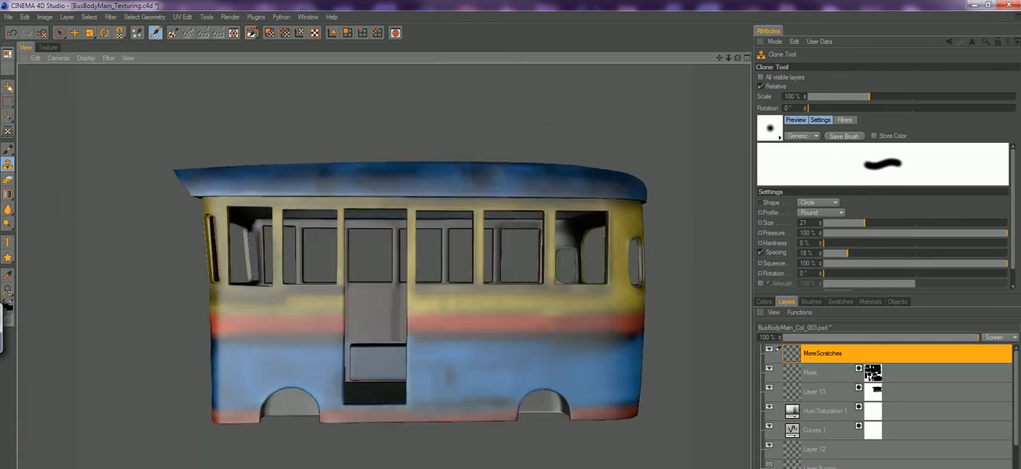
{"action": "right_click_drag", "start_coordinate": [487, 399], "coordinate": [551, 401], "text": "alt"}
{"action": "left_click_drag", "start_coordinate": [550, 400], "coordinate": [527, 406], "text": "alt"}
{"action": "right_click_drag", "start_coordinate": [526, 406], "coordinate": [446, 406], "text": "alt"}
{"action": "left_click_drag", "start_coordinate": [447, 406], "coordinate": [463, 407], "text": "alt"}
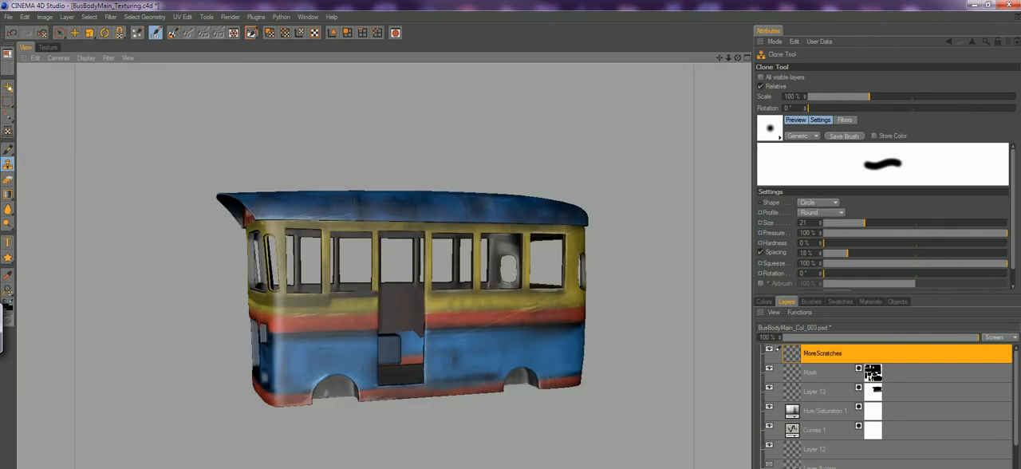
{"action": "right_click_drag", "start_coordinate": [463, 407], "coordinate": [511, 411], "text": "alt"}
{"action": "left_click_drag", "start_coordinate": [474, 418], "coordinate": [526, 420], "text": "alt"}
{"action": "right_click_drag", "start_coordinate": [488, 426], "coordinate": [536, 430], "text": "alt"}
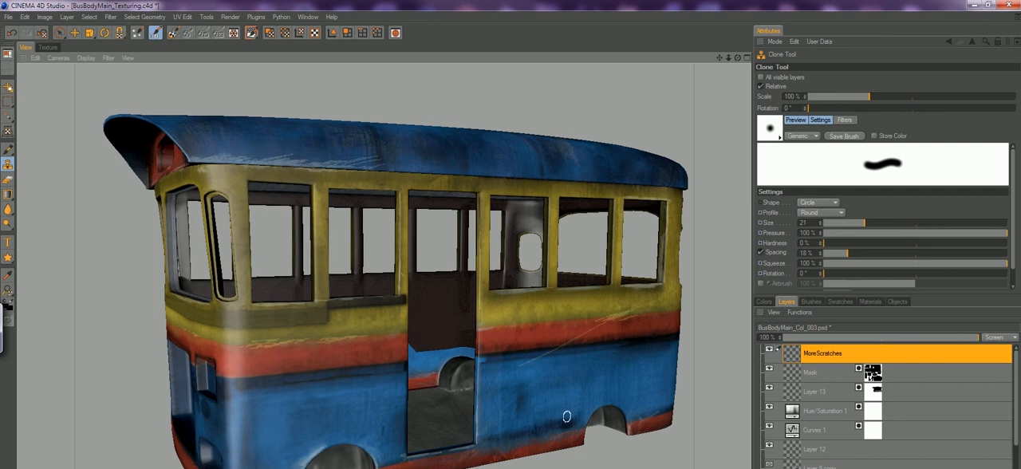
Look over the roof, the interior through the door opening, and the front corner of the textured bus.
{"action": "mouse_move", "coordinate": [552, 386]}
{"action": "left_mouse_down", "text": "alt"}
{"action": "mouse_move", "coordinate": [528, 386]}
{"action": "mouse_move", "coordinate": [598, 405]}
{"action": "mouse_move", "coordinate": [510, 416]}
{"action": "mouse_move", "coordinate": [382, 376]}
{"action": "left_mouse_up", "text": "alt"}
{"action": "middle_click_drag", "start_coordinate": [383, 376], "coordinate": [446, 363], "text": "alt"}
{"action": "mouse_move", "coordinate": [447, 363]}
{"action": "left_mouse_down", "text": "alt"}
{"action": "mouse_move", "coordinate": [382, 369]}
{"action": "mouse_move", "coordinate": [376, 406]}
{"action": "mouse_move", "coordinate": [398, 387]}
{"action": "mouse_move", "coordinate": [436, 397]}
{"action": "mouse_move", "coordinate": [483, 383]}
{"action": "left_mouse_up", "text": "alt"}
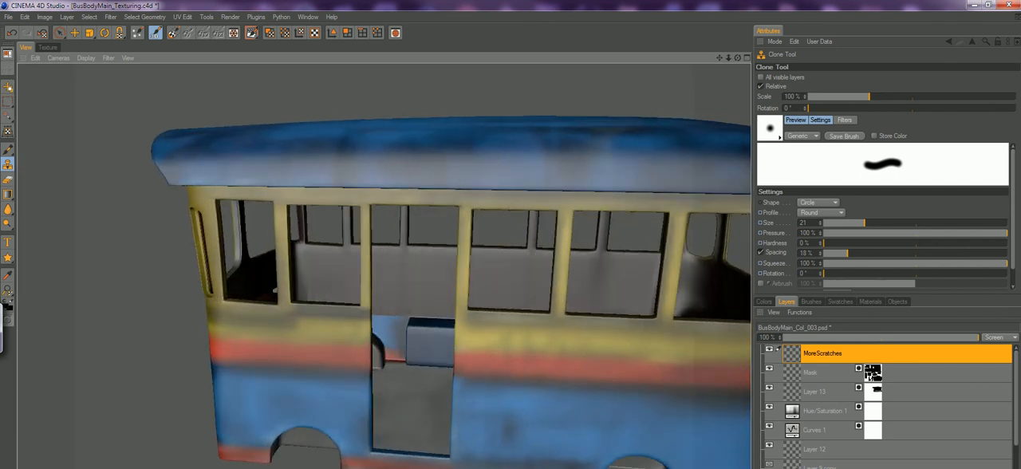
{"action": "right_click_drag", "start_coordinate": [484, 383], "coordinate": [431, 384], "text": "alt"}
{"action": "left_click_drag", "start_coordinate": [431, 384], "coordinate": [471, 399], "text": "alt"}
{"action": "mouse_move", "coordinate": [471, 399]}
{"action": "right_mouse_down", "text": "alt"}
{"action": "mouse_move", "coordinate": [574, 399]}
{"action": "mouse_move", "coordinate": [487, 399]}
{"action": "right_mouse_up", "text": "alt"}
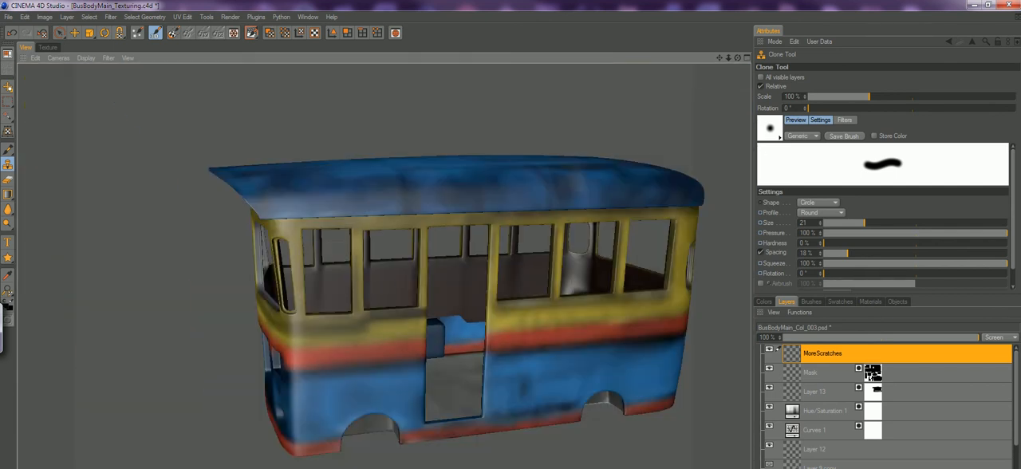
{"action": "left_click_drag", "start_coordinate": [486, 399], "coordinate": [519, 402], "text": "alt"}
{"action": "middle_click_drag", "start_coordinate": [491, 367], "coordinate": [475, 379], "text": "alt"}
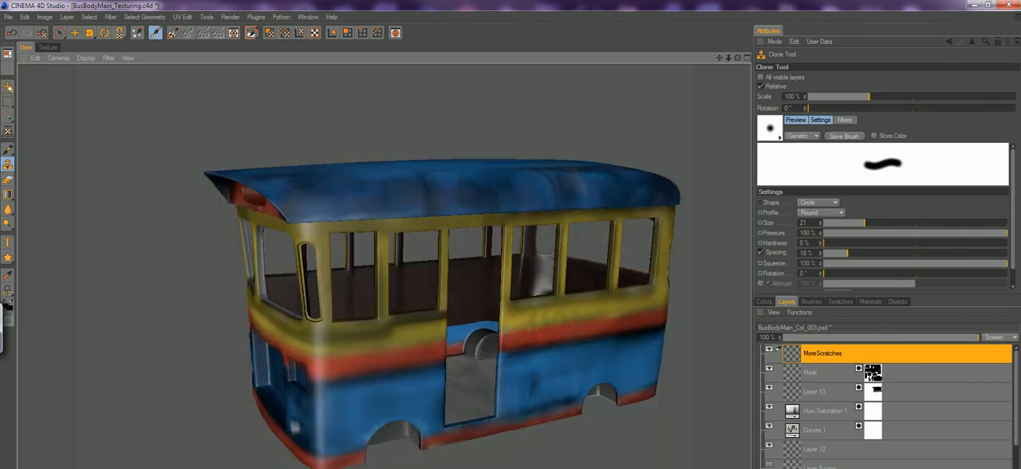
{"action": "left_click_drag", "start_coordinate": [475, 379], "coordinate": [530, 378], "text": "alt"}
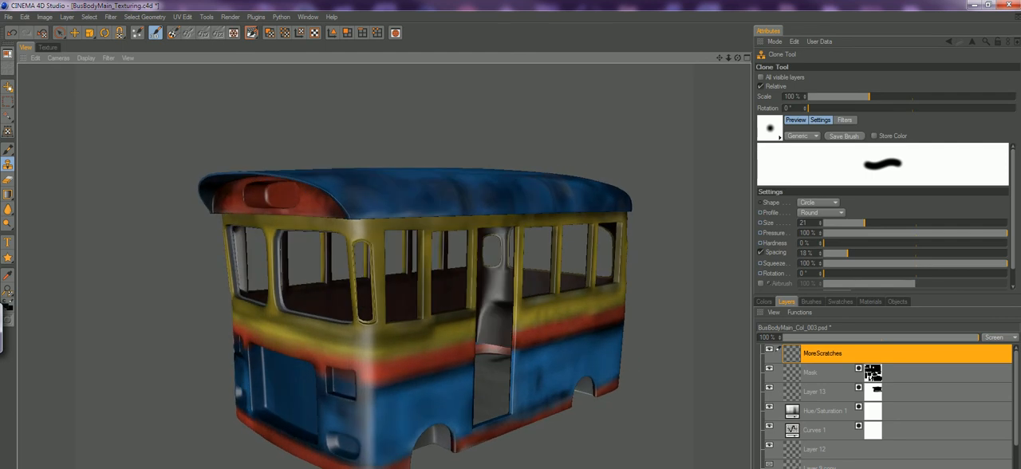